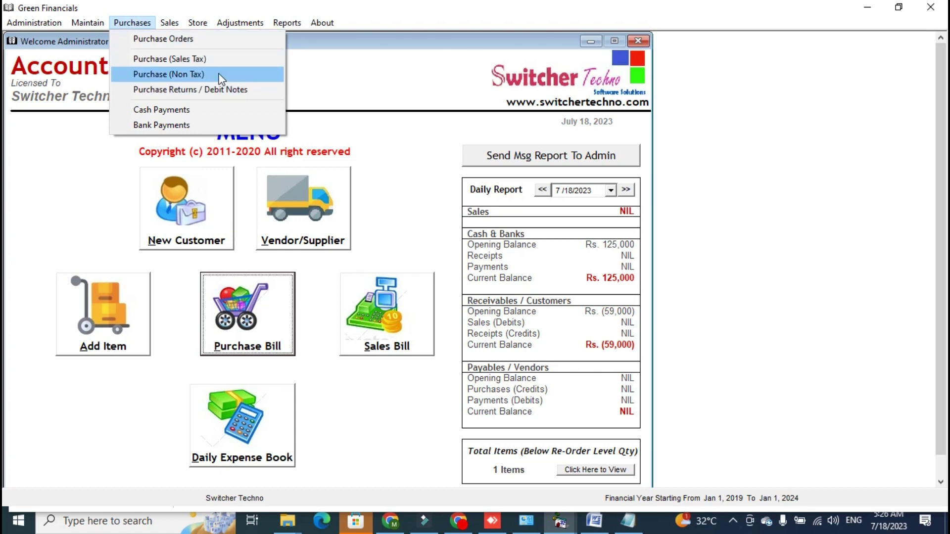
Open a new purchase order and choose Uniliver Trading as its vendor.
{"action": "left_click", "coordinate": [209, 44]}
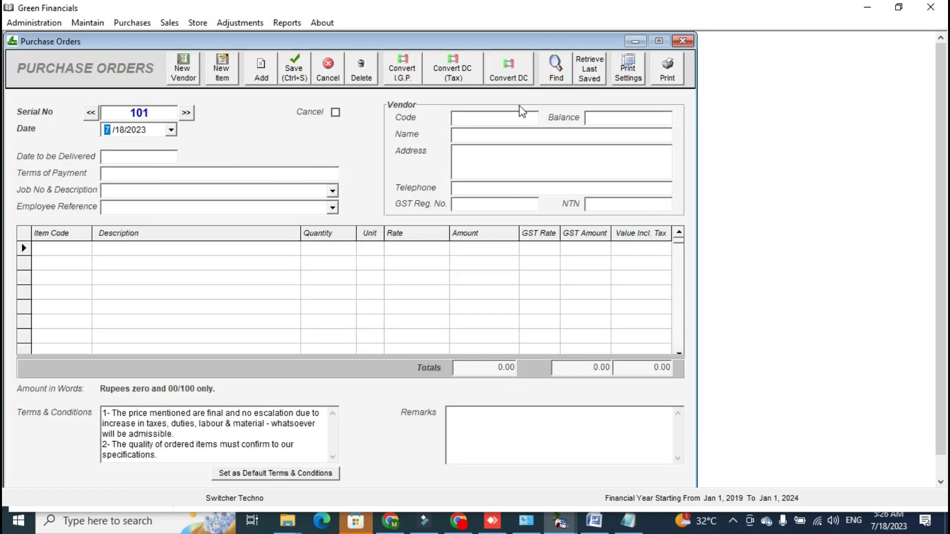
{"action": "left_click", "coordinate": [512, 115]}
{"action": "type", "text": "S"}
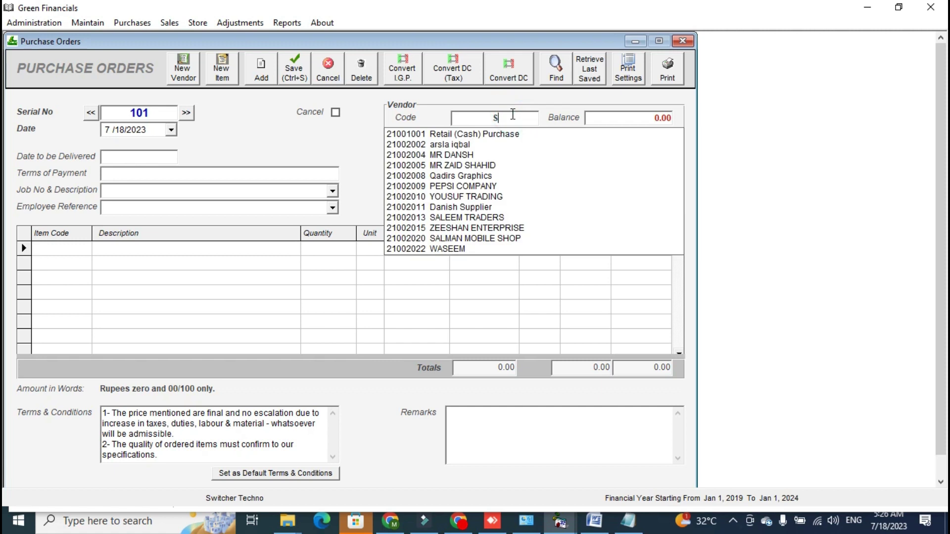
{"action": "left_click", "coordinate": [513, 115]}
{"action": "key", "text": "Down"}
{"action": "key", "text": "Down"}
{"action": "key", "text": "Down"}
{"action": "key", "text": "Down"}
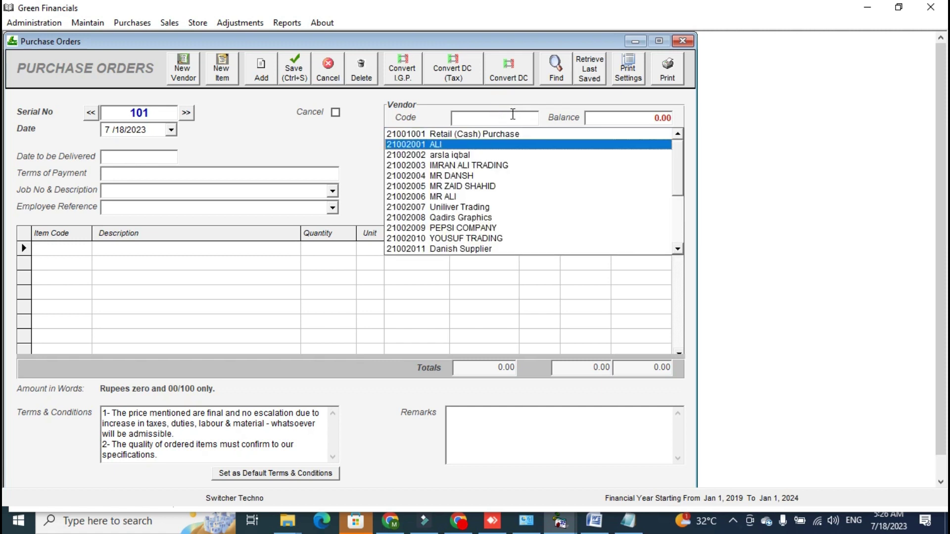
{"action": "key", "text": "Down"}
{"action": "key", "text": "Down"}
{"action": "key", "text": "Down"}
{"action": "key", "text": "Return"}
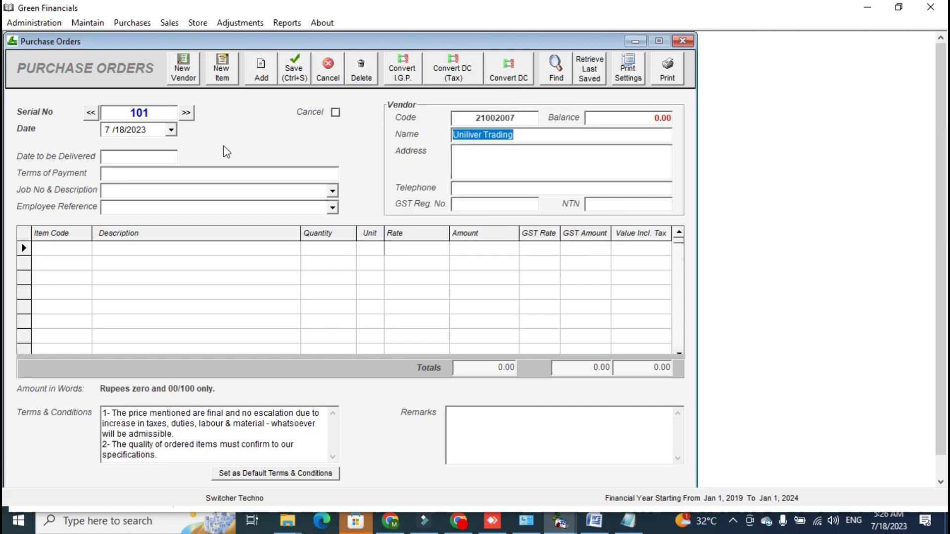
Set the purchase order's delivery date to 7/19/2023 and its terms of payment to CASH.
{"action": "left_click", "coordinate": [170, 157]}
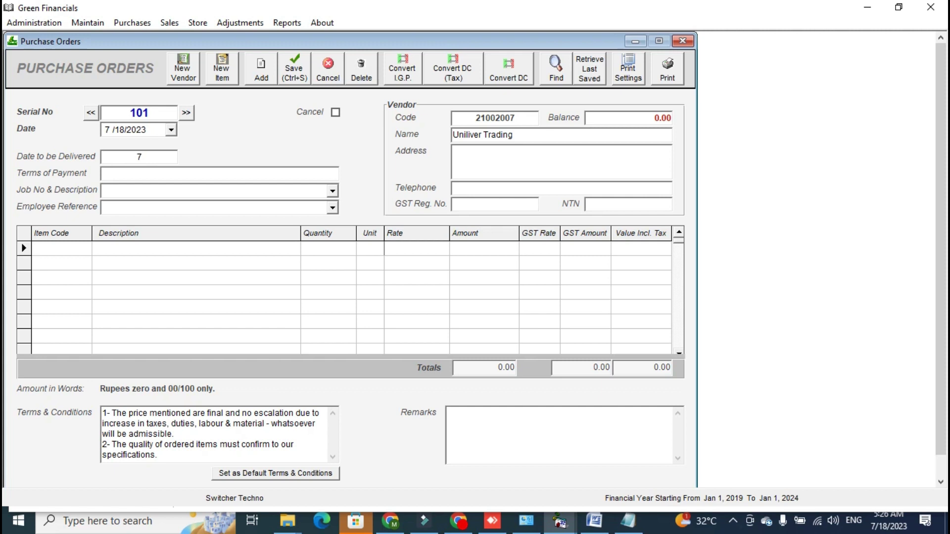
{"action": "type", "text": "7/19/2023"}
{"action": "type", "text": "CAS"}
Add the item ENGINE 4X4 to the order with quantity 5 and a GST rate of 17.
{"action": "left_click", "coordinate": [81, 248]}
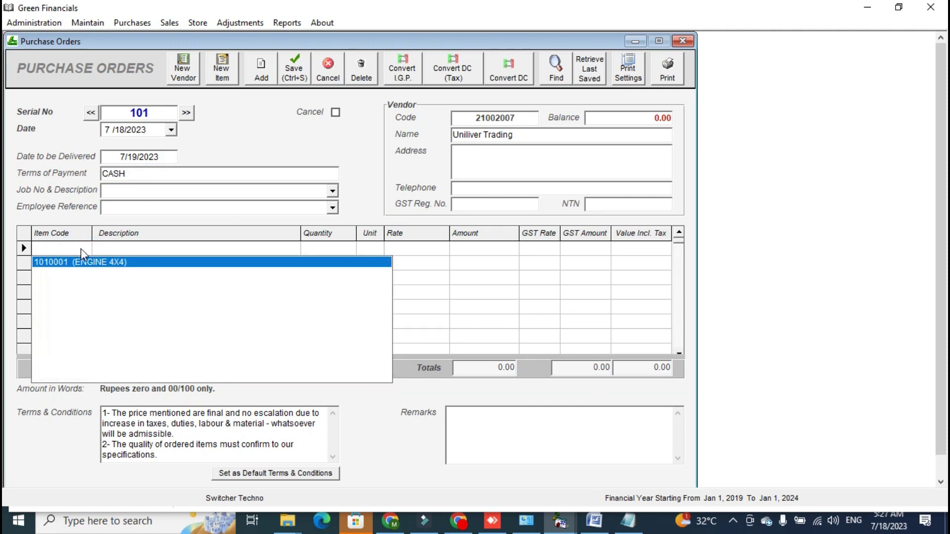
{"action": "key", "text": "Return"}
{"action": "type", "text": "5"}
{"action": "key", "text": "Return"}
{"action": "key", "text": "Return"}
{"action": "key", "text": "Return"}
{"action": "key", "text": "Return"}
{"action": "type", "text": "17"}
{"action": "key", "text": "Return"}
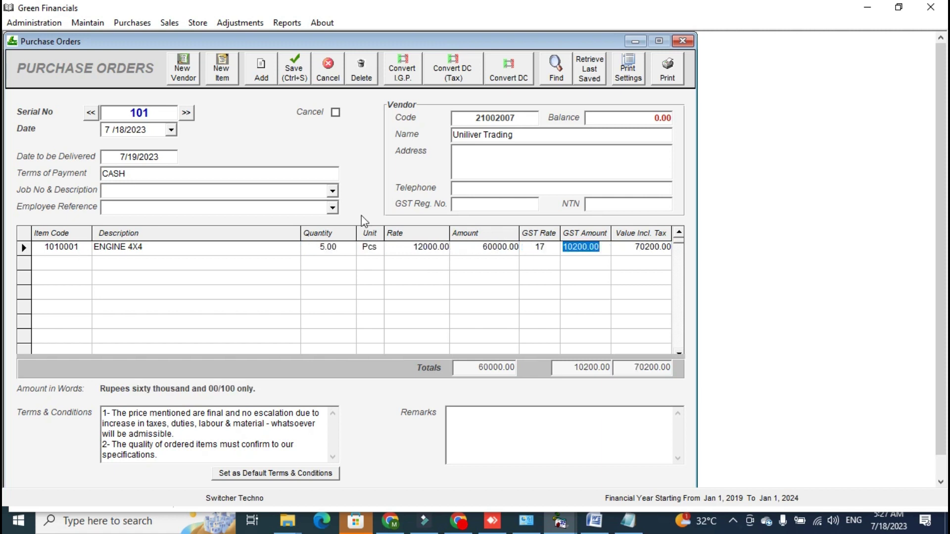
Review the order's totals and terms, generate its print preview, and close the preview.
{"action": "left_click", "coordinate": [636, 249]}
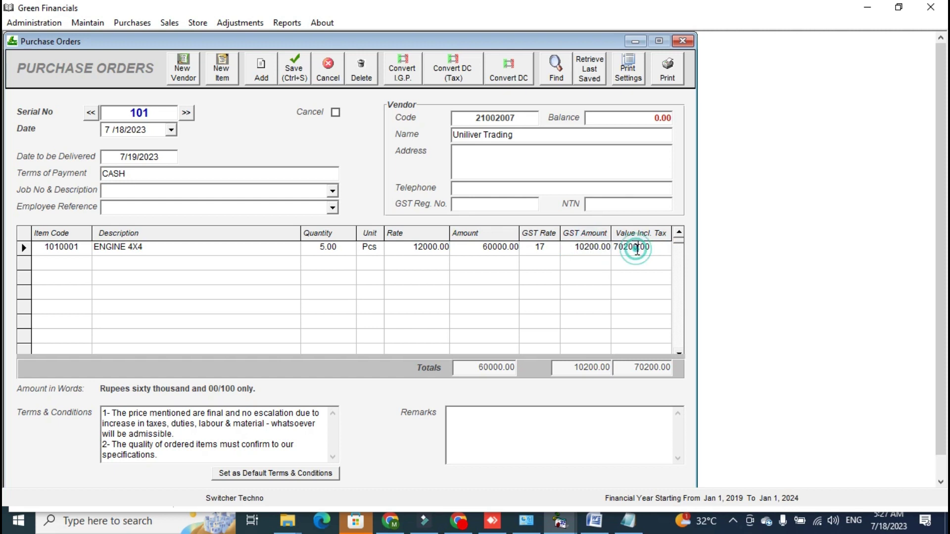
{"action": "left_click", "coordinate": [522, 445]}
{"action": "double_click", "coordinate": [189, 423]}
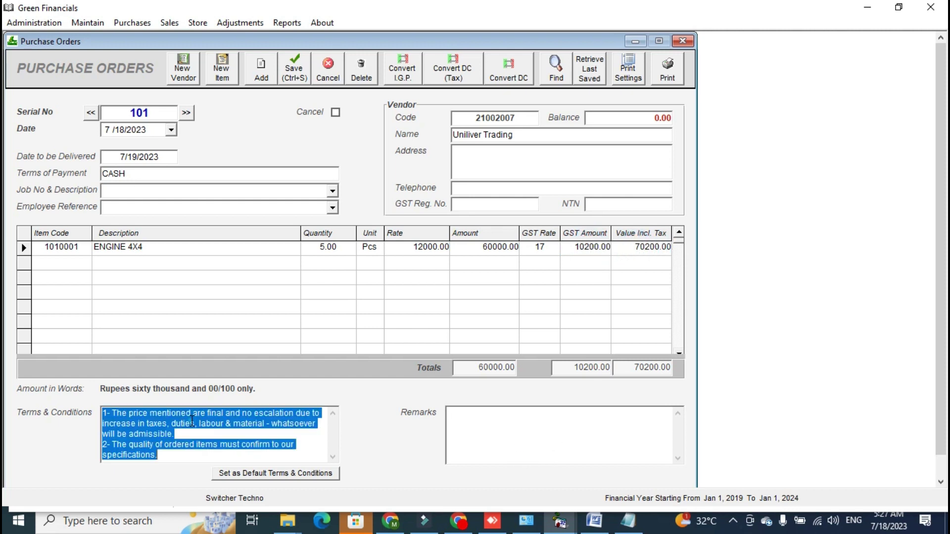
{"action": "left_click", "coordinate": [667, 69]}
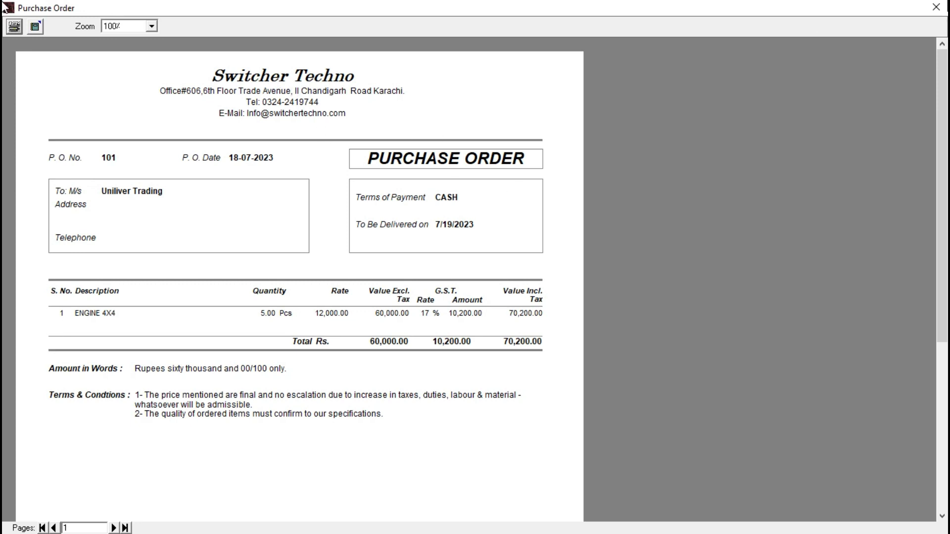
{"action": "left_click", "coordinate": [936, 7]}
Display the Purchase Orders Tracking report, check the supplied quantity and balance, and close the report.
{"action": "left_click", "coordinate": [285, 23]}
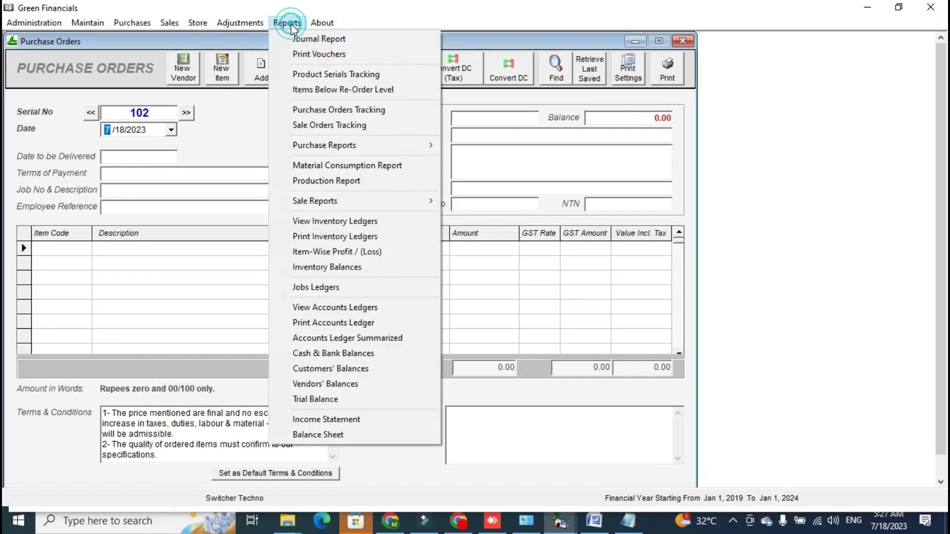
{"action": "left_click", "coordinate": [322, 109]}
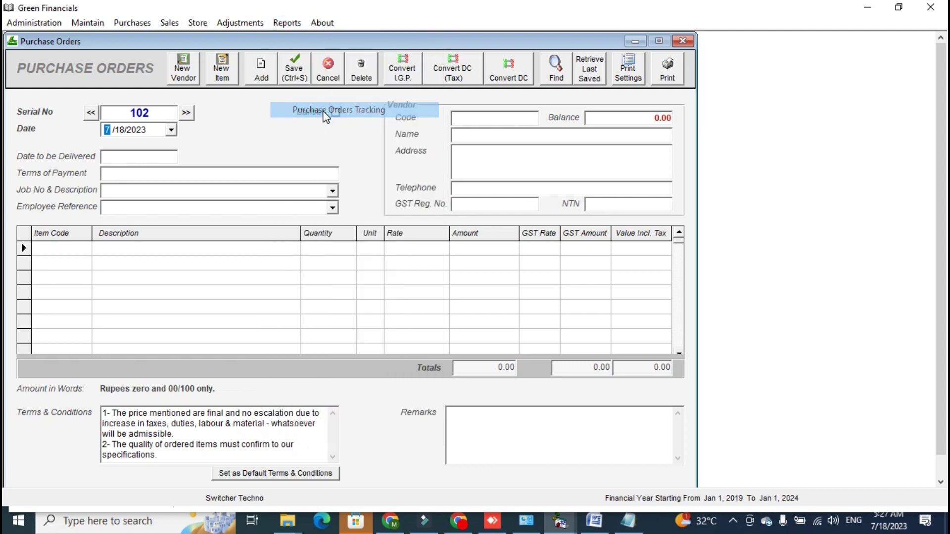
{"action": "left_click", "coordinate": [619, 99]}
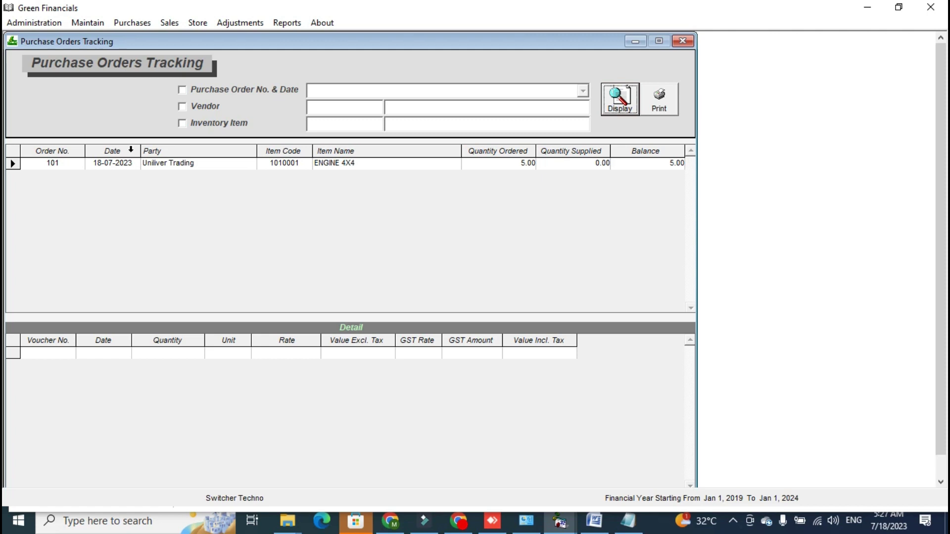
{"action": "left_click", "coordinate": [576, 147]}
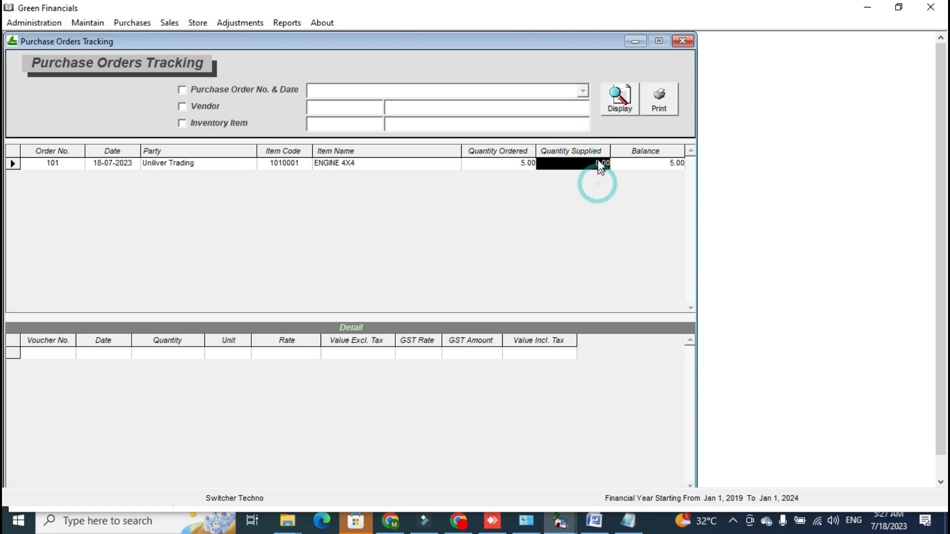
{"action": "left_click", "coordinate": [640, 151]}
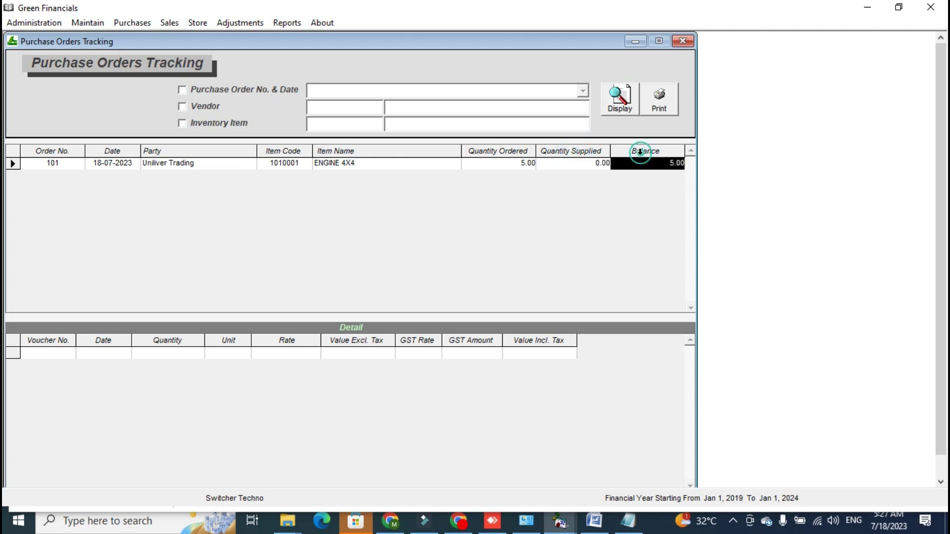
{"action": "left_click", "coordinate": [691, 46]}
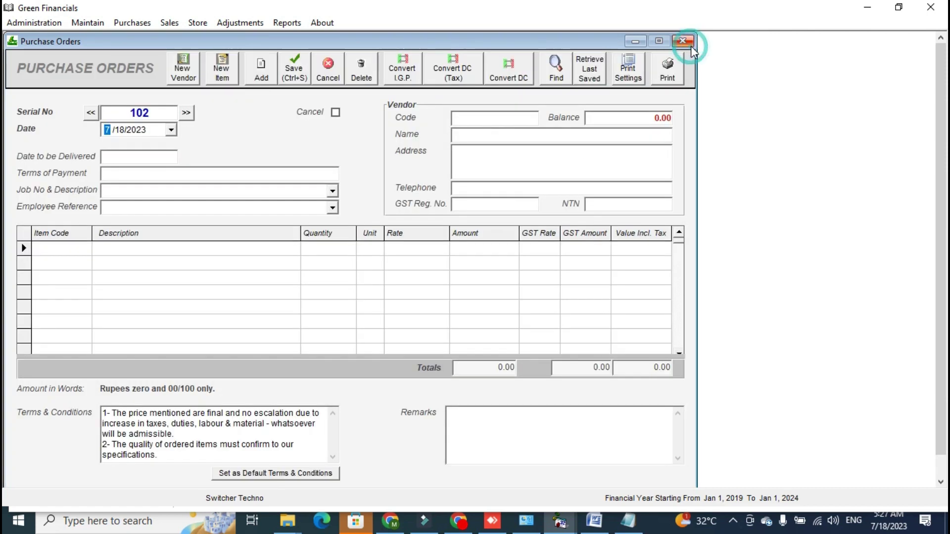
Reopen the Uniliver Trading purchase order and convert it into a non-tax purchase.
{"action": "left_click", "coordinate": [90, 113]}
{"action": "left_click", "coordinate": [497, 73]}
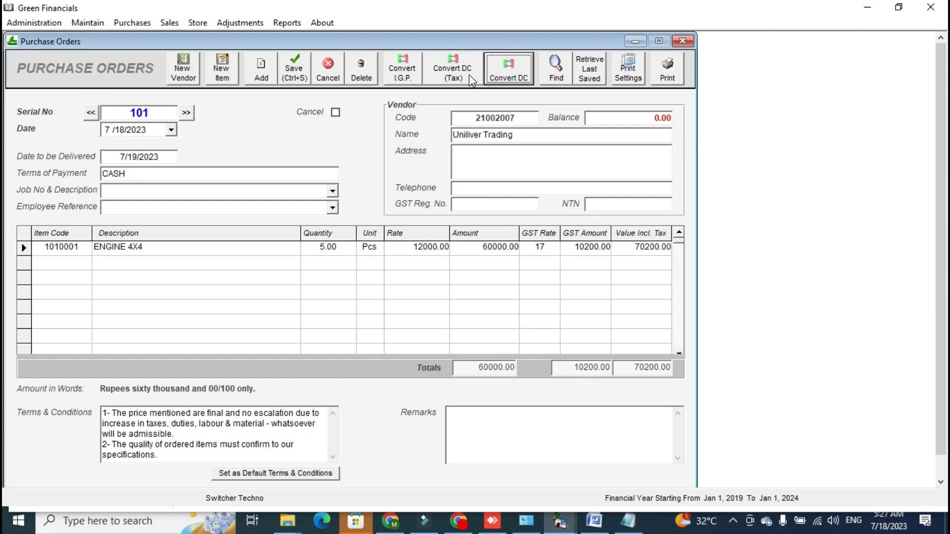
{"action": "left_click", "coordinate": [510, 87]}
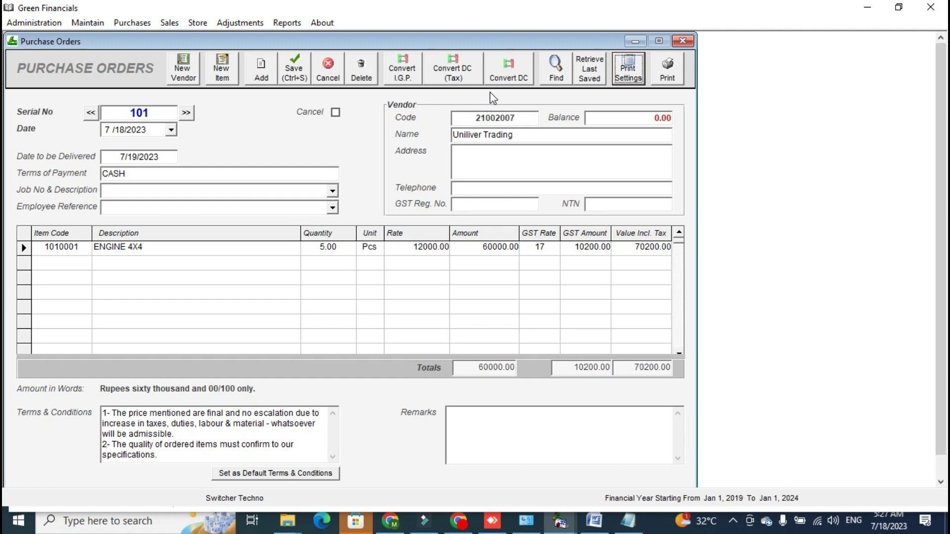
{"action": "left_click", "coordinate": [518, 85]}
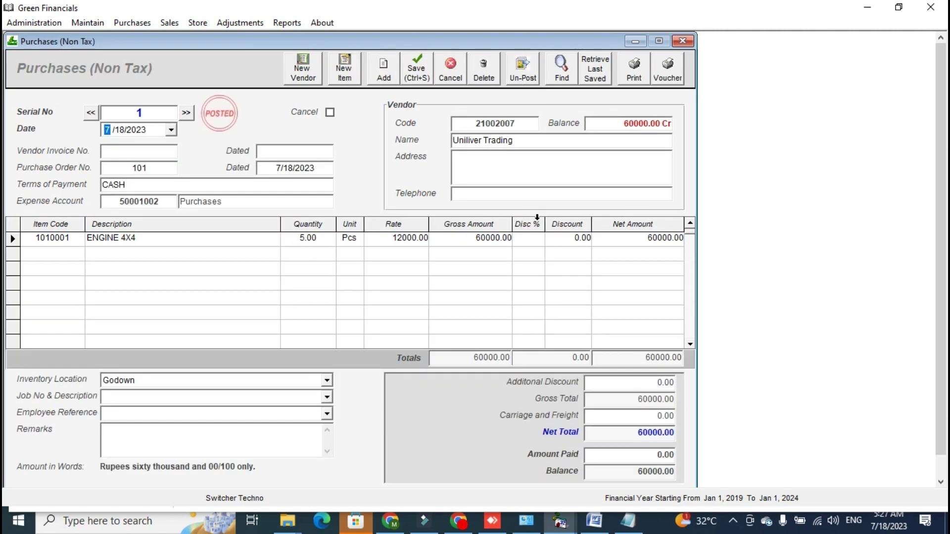
Set the ENGINE 4X4 quantity to 2 and enter vendor invoice number 8578 on the purchase.
{"action": "left_click", "coordinate": [334, 237]}
{"action": "type", "text": "2"}
{"action": "key", "text": "Tab"}
{"action": "left_click", "coordinate": [165, 151]}
{"action": "type", "text": "8578"}
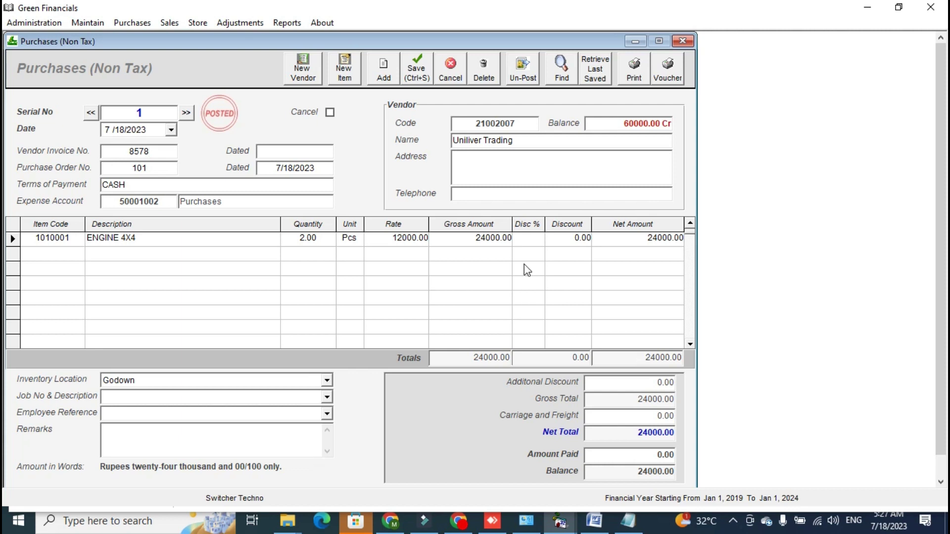
Enter 5000 as the amount paid on the purchase and check the remaining balance.
{"action": "left_click", "coordinate": [649, 455]}
{"action": "type", "text": "5000"}
{"action": "left_click", "coordinate": [643, 474]}
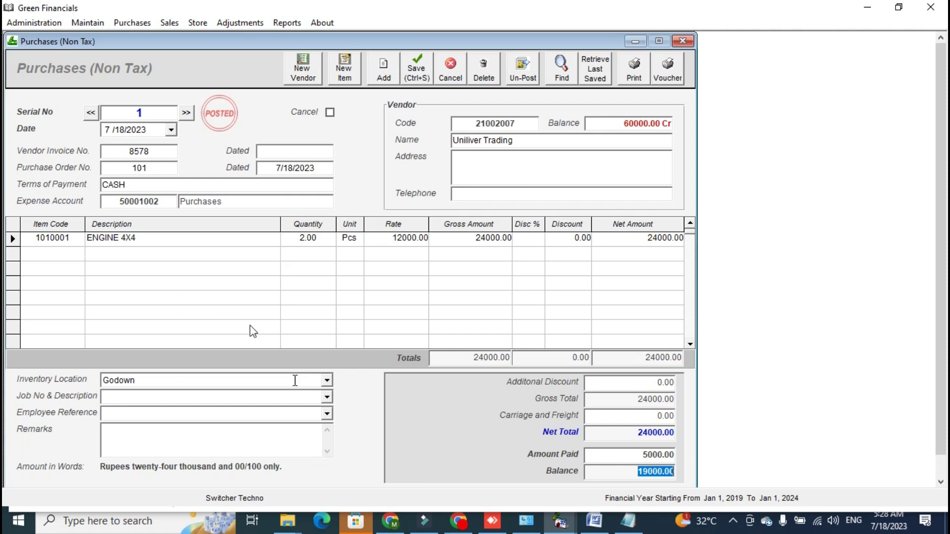
Keep Godown as the inventory location, generate the purchase invoice's print preview, and close the preview.
{"action": "left_click", "coordinate": [324, 381]}
{"action": "left_click", "coordinate": [328, 382]}
{"action": "left_click", "coordinate": [328, 382]}
{"action": "left_click", "coordinate": [327, 382]}
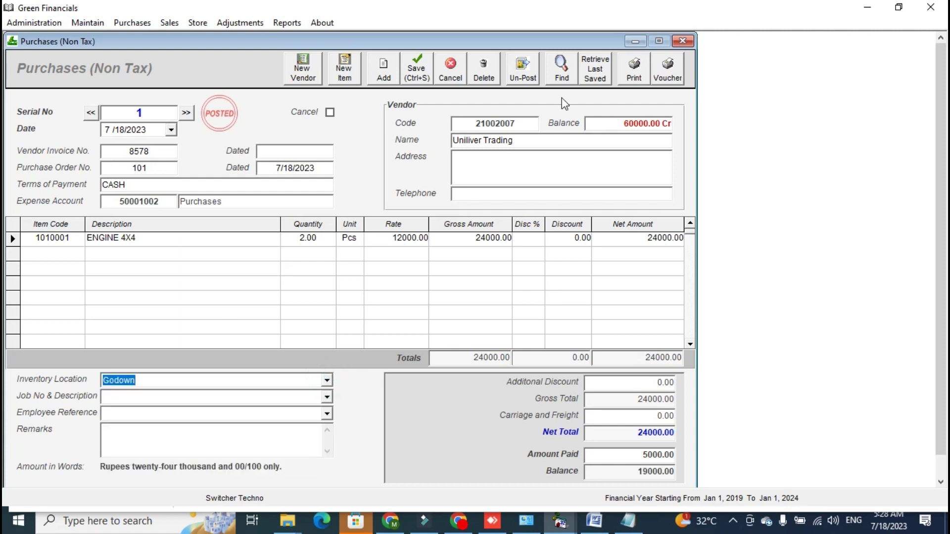
{"action": "left_click", "coordinate": [642, 75]}
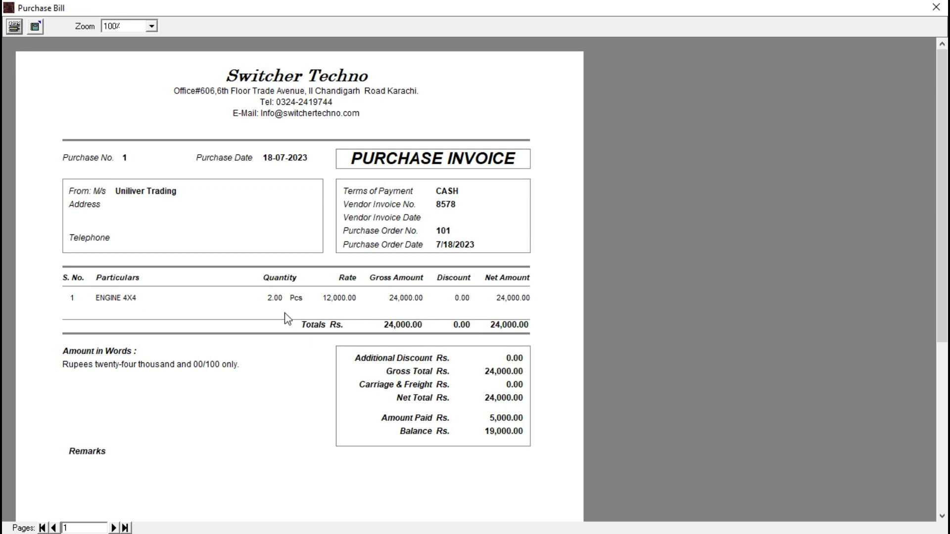
{"action": "left_click", "coordinate": [936, 7]}
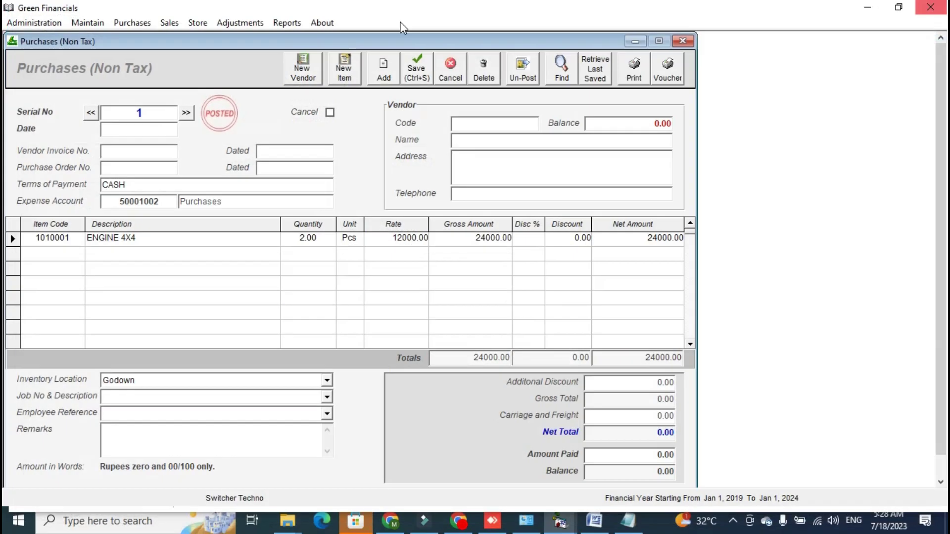
Display the Purchase Orders Tracking report again and check the ENGINE 4X4 line's ordered, supplied and balance quantities.
{"action": "left_click", "coordinate": [287, 23]}
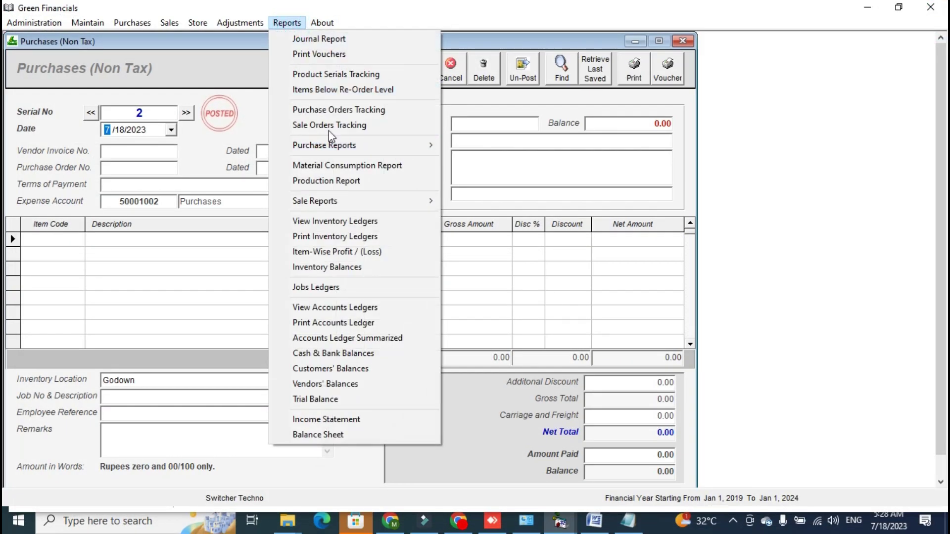
{"action": "left_click", "coordinate": [333, 110]}
{"action": "left_click", "coordinate": [616, 99]}
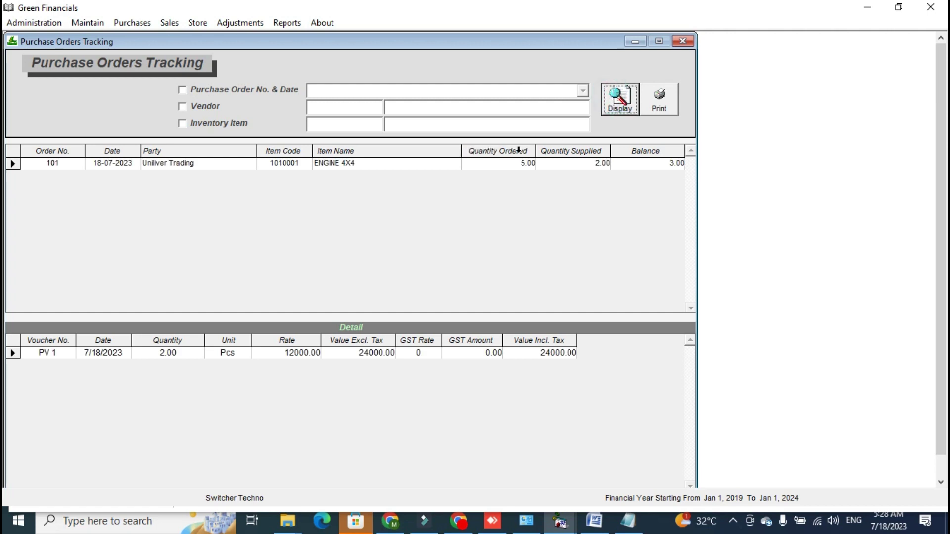
{"action": "left_click", "coordinate": [647, 165]}
{"action": "left_click", "coordinate": [656, 167]}
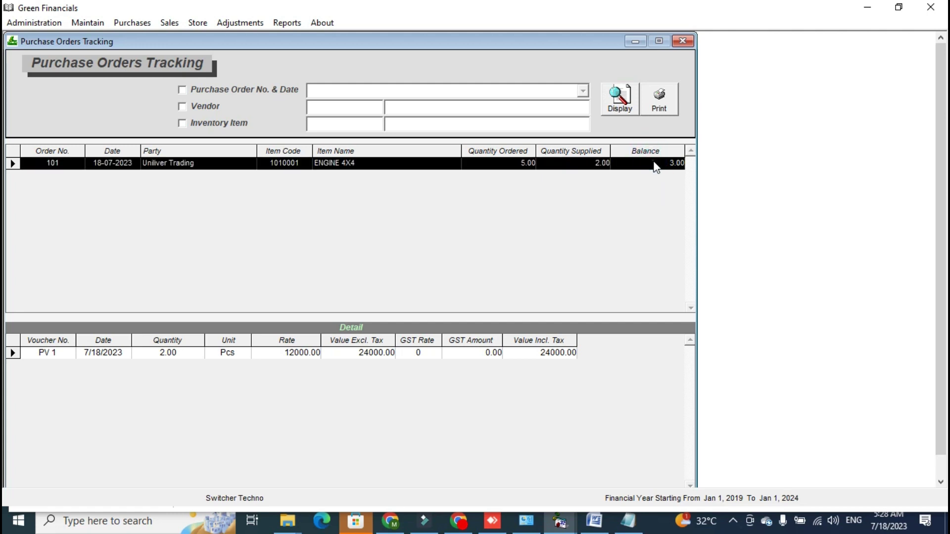
{"action": "left_click", "coordinate": [651, 188]}
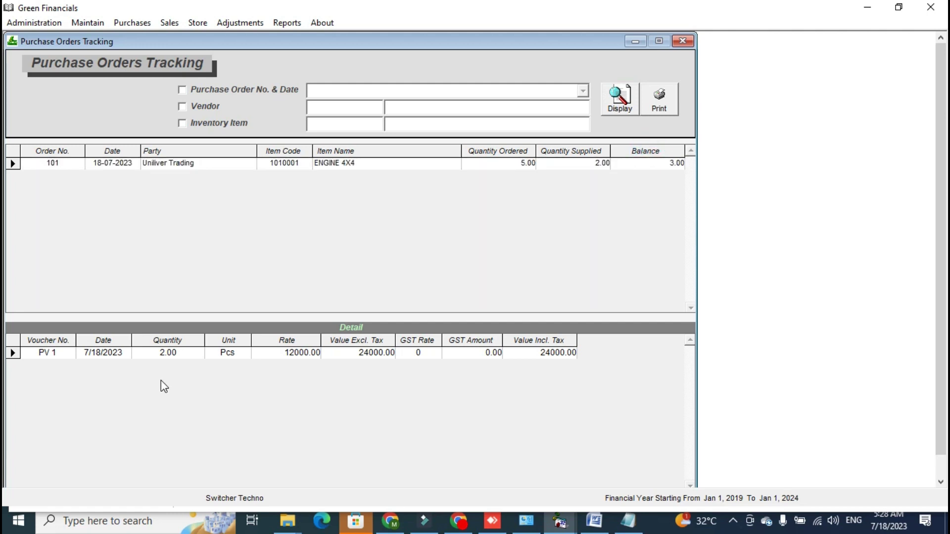
Open the source purchase of voucher PV 1 from the tracking detail, check it, and return to the report.
{"action": "double_click", "coordinate": [105, 354]}
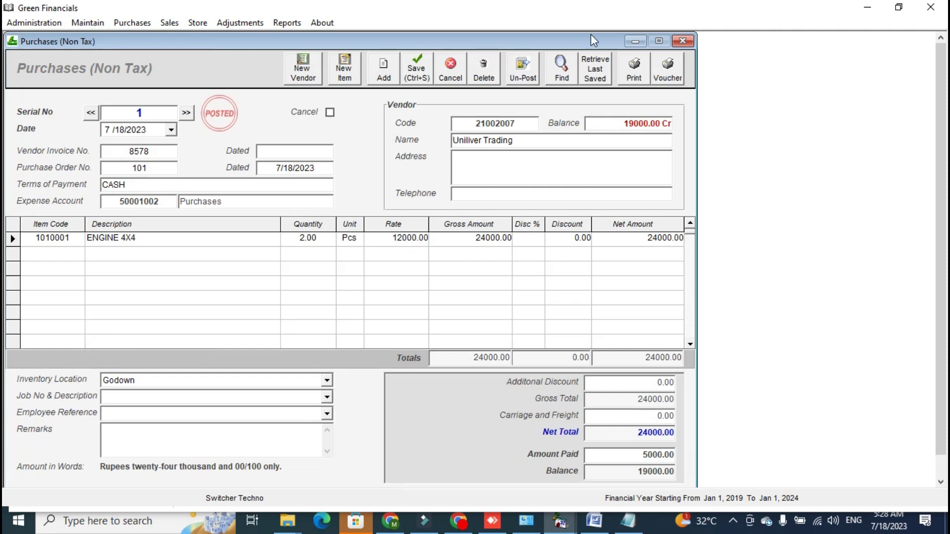
{"action": "left_click", "coordinate": [683, 40]}
{"action": "left_click", "coordinate": [171, 355]}
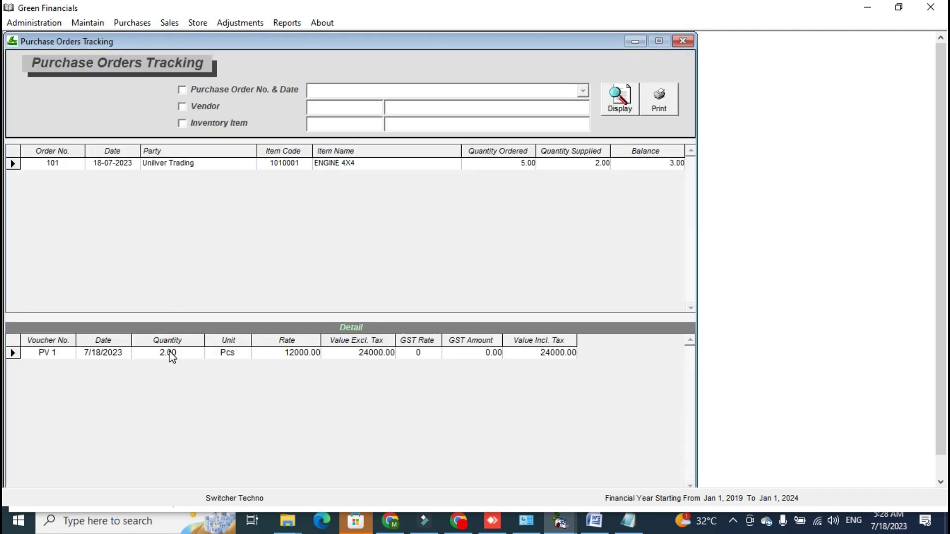
{"action": "double_click", "coordinate": [166, 355]}
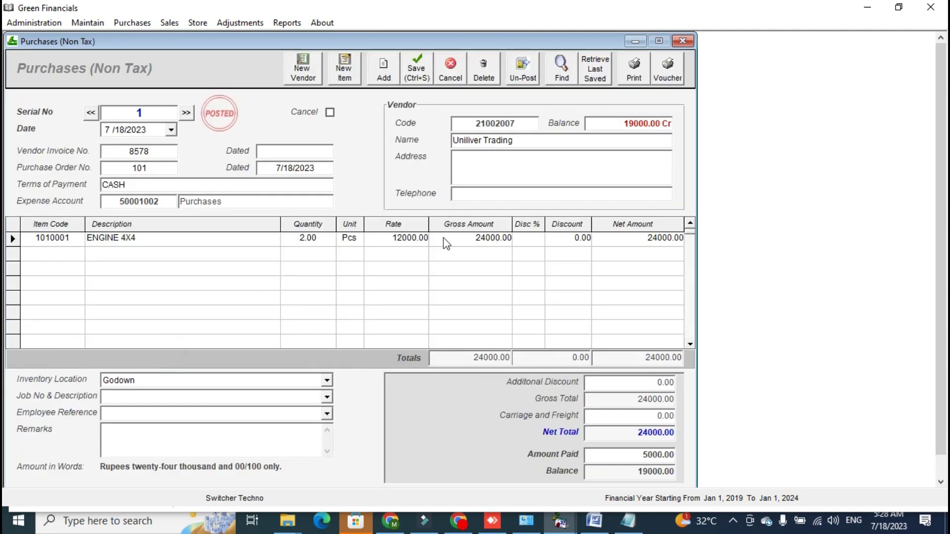
{"action": "left_click", "coordinate": [683, 43]}
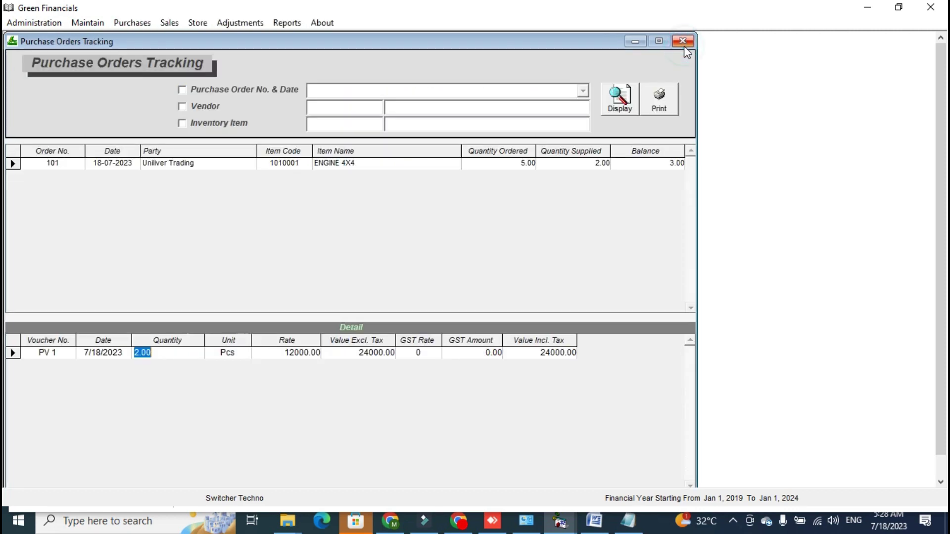
Enable the vendor, inventory item, and purchase order number and date filters, and print the tracking report.
{"action": "left_click", "coordinate": [197, 107]}
{"action": "left_click", "coordinate": [237, 124]}
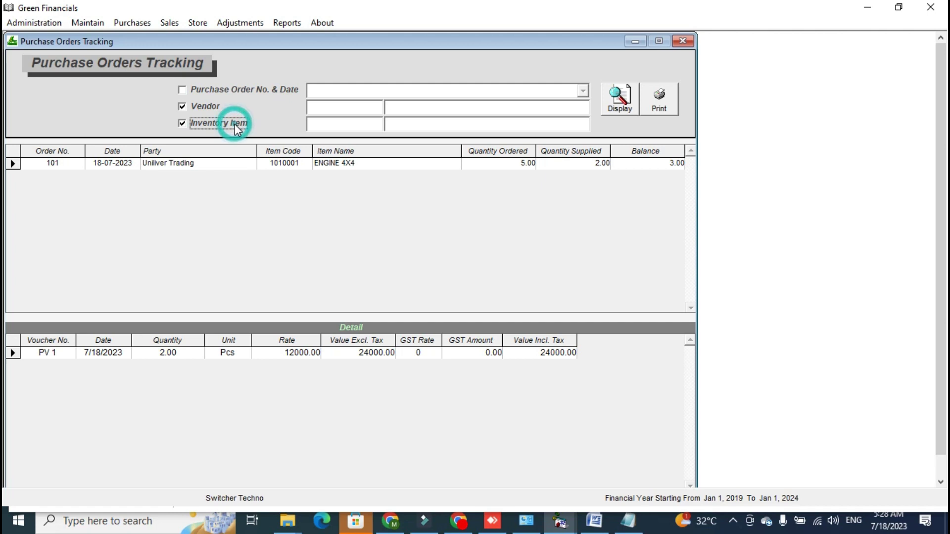
{"action": "left_click", "coordinate": [238, 93]}
{"action": "left_click", "coordinate": [334, 85]}
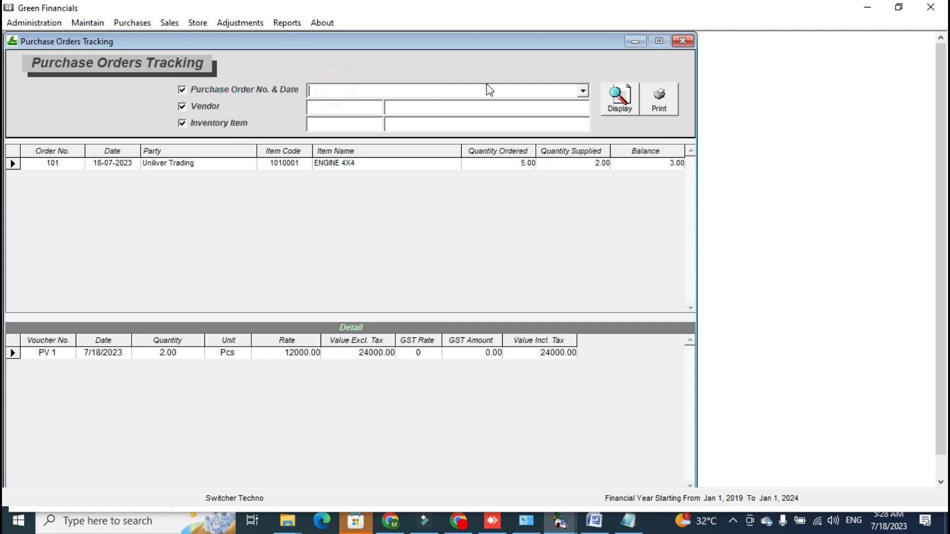
{"action": "left_click", "coordinate": [583, 90]}
{"action": "left_click", "coordinate": [583, 90]}
{"action": "left_click", "coordinate": [658, 102]}
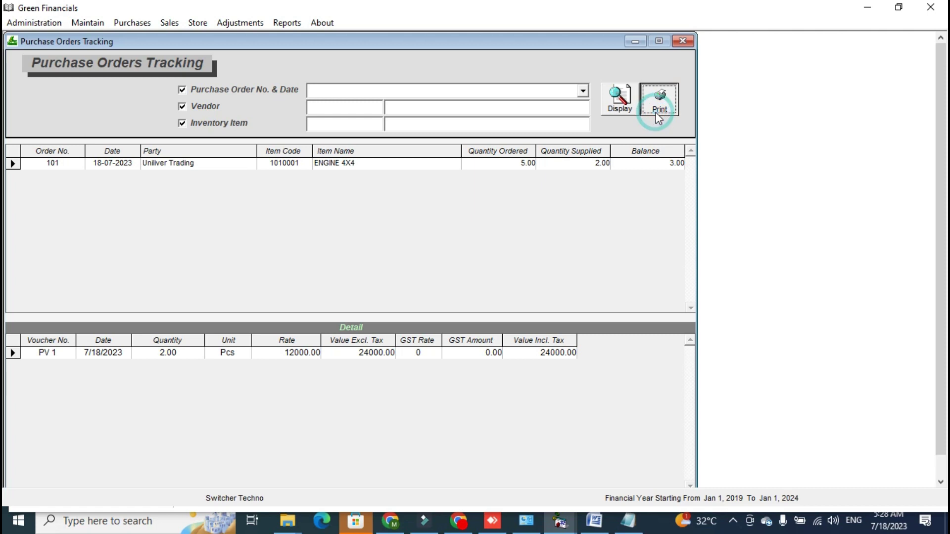
Close the Purchase Orders Tracking report, open a blank non-tax purchase form, and close it again.
{"action": "left_click", "coordinate": [690, 43]}
{"action": "left_click", "coordinate": [691, 44]}
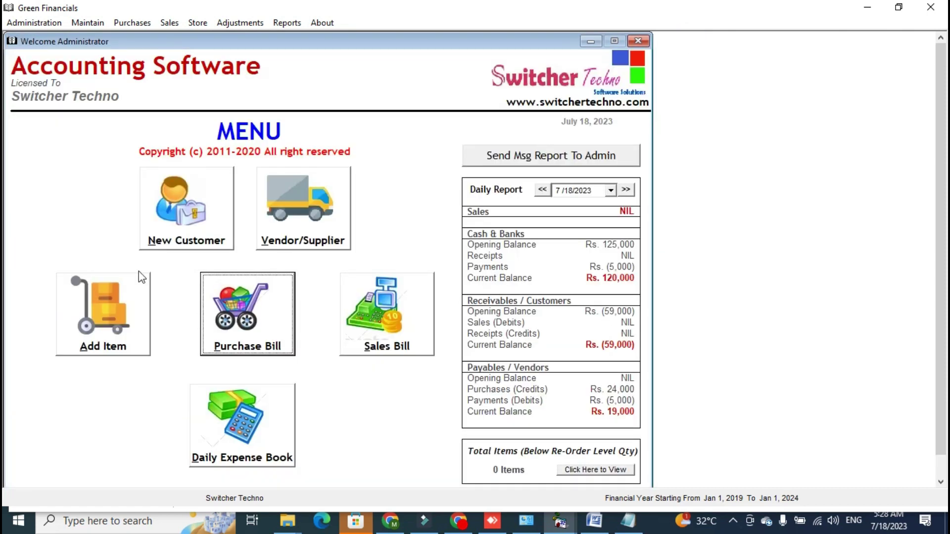
{"action": "left_click", "coordinate": [247, 307]}
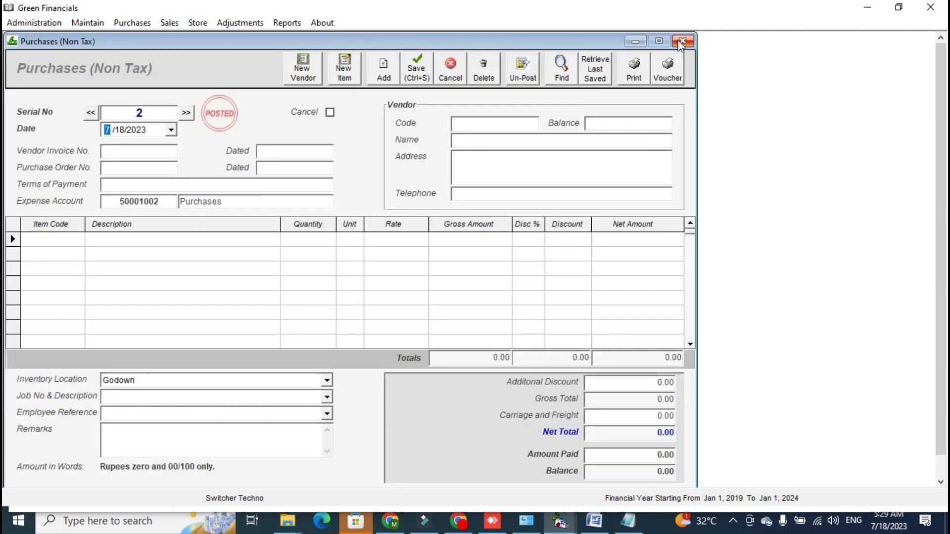
{"action": "left_click", "coordinate": [683, 40]}
{"action": "left_click", "coordinate": [126, 23]}
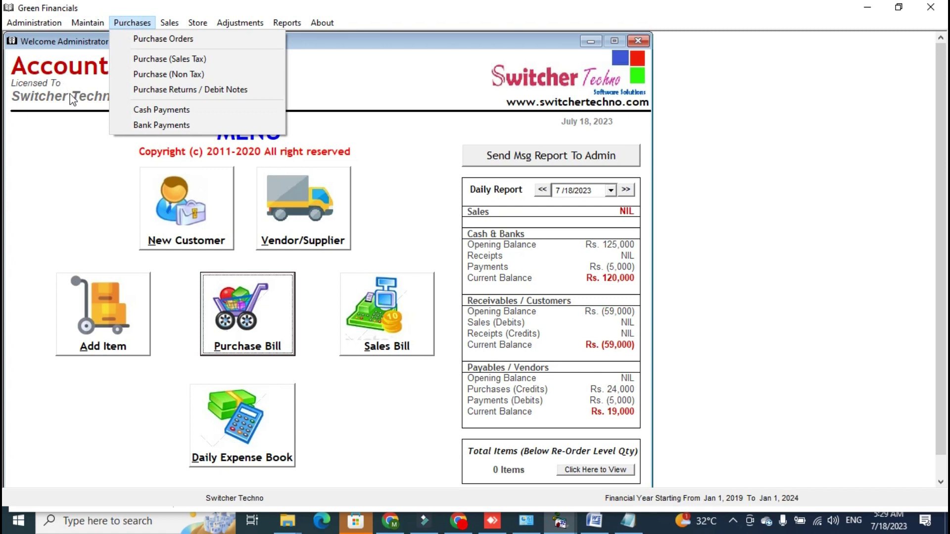
{"action": "left_click", "coordinate": [111, 194]}
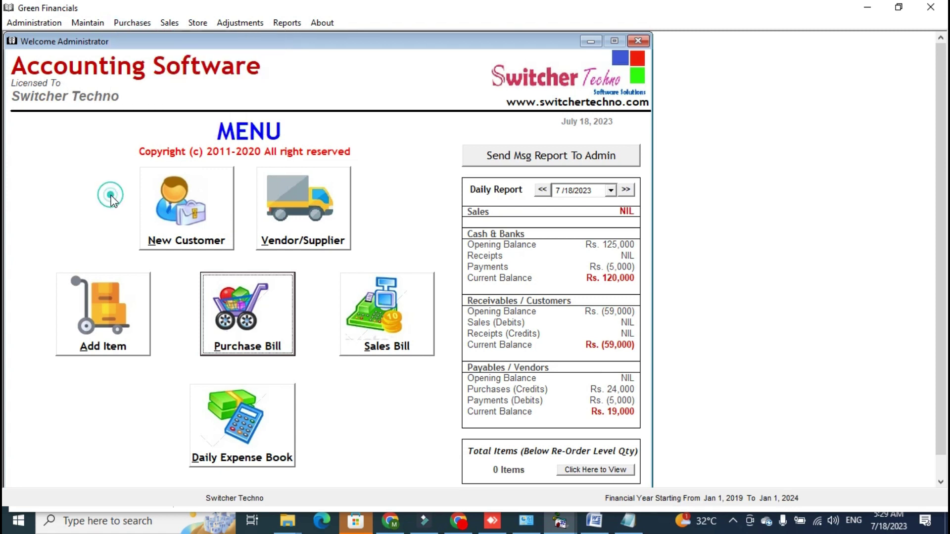
Display the Inventory Balances report for all items and check ENGINE 4X4's quantities, cost and the total inventory value.
{"action": "left_click", "coordinate": [288, 23]}
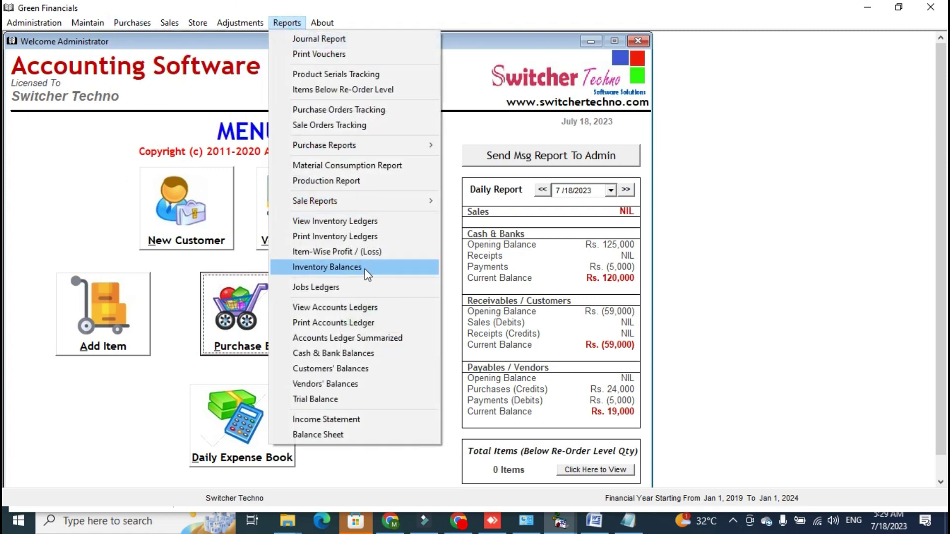
{"action": "left_click", "coordinate": [345, 268]}
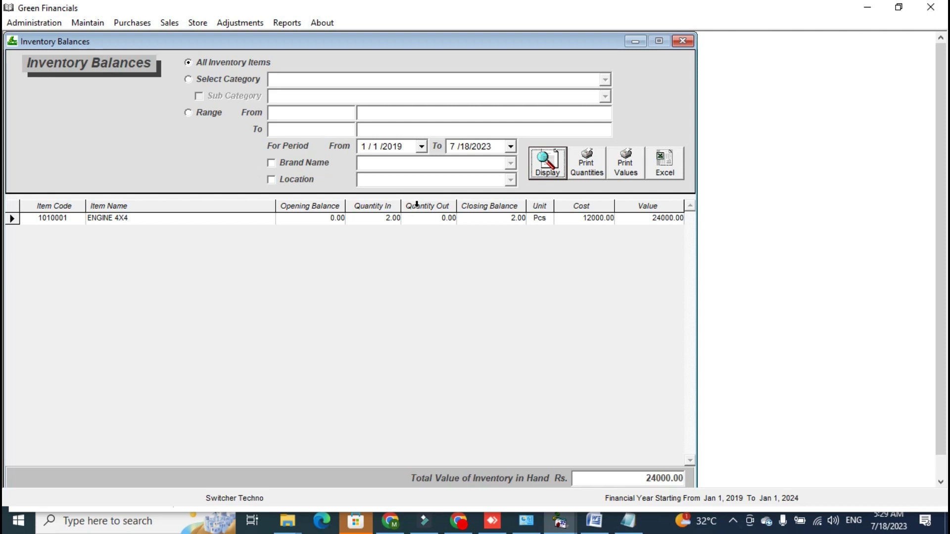
{"action": "left_click", "coordinate": [417, 204]}
{"action": "left_click", "coordinate": [462, 243]}
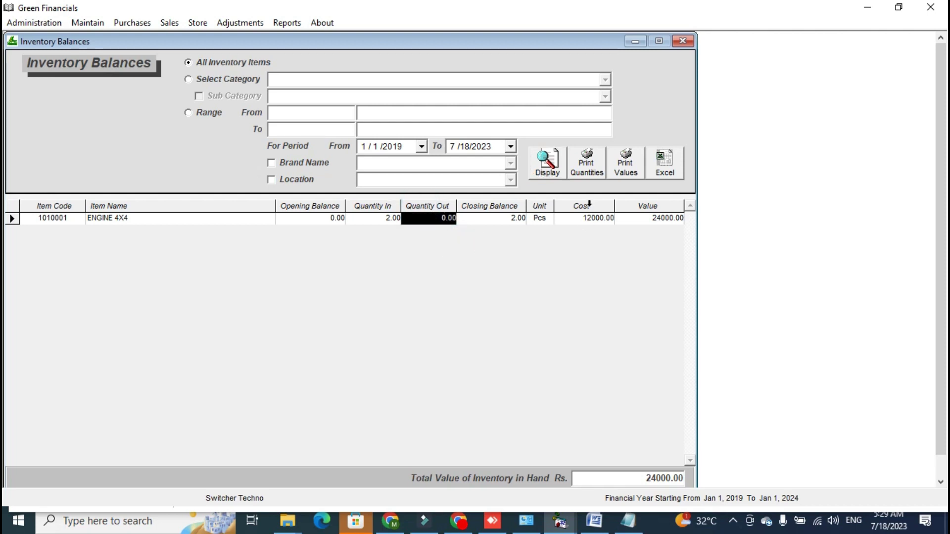
{"action": "left_click_drag", "start_coordinate": [622, 478], "coordinate": [681, 477]}
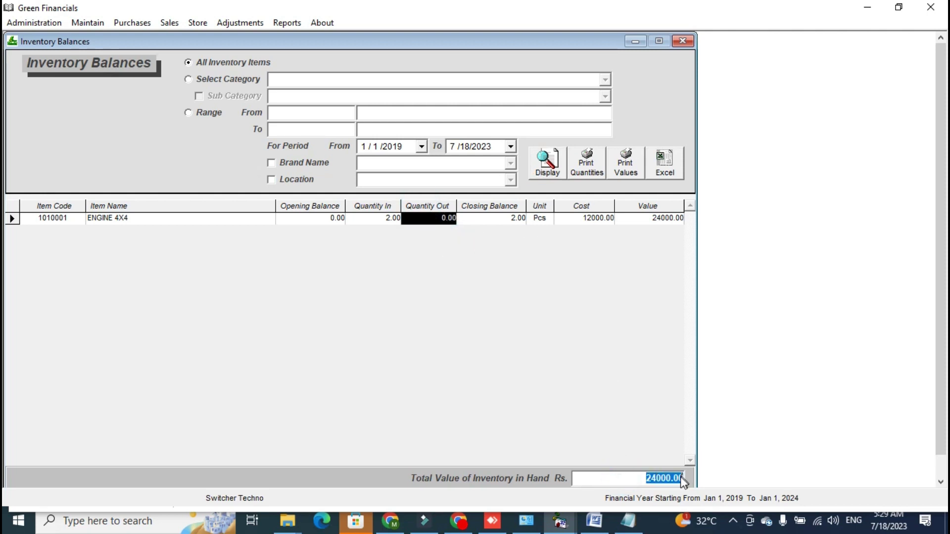
{"action": "left_click", "coordinate": [681, 478]}
Filter the Inventory Balances report by category SPART PARTS and sub category BIKES, and display it.
{"action": "left_click", "coordinate": [232, 81]}
{"action": "left_click", "coordinate": [605, 79]}
{"action": "left_click", "coordinate": [569, 95]}
{"action": "left_click", "coordinate": [250, 96]}
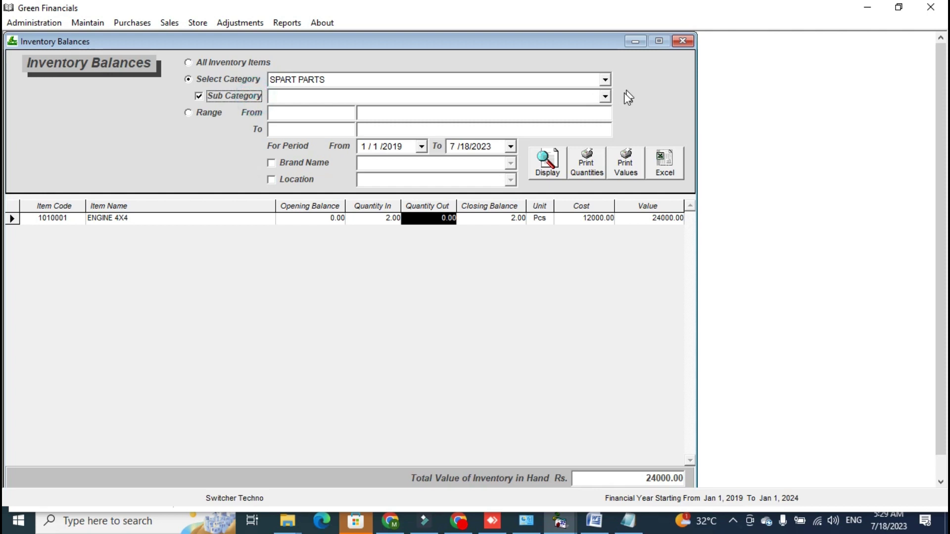
{"action": "left_click", "coordinate": [605, 96]}
{"action": "left_click", "coordinate": [597, 112]}
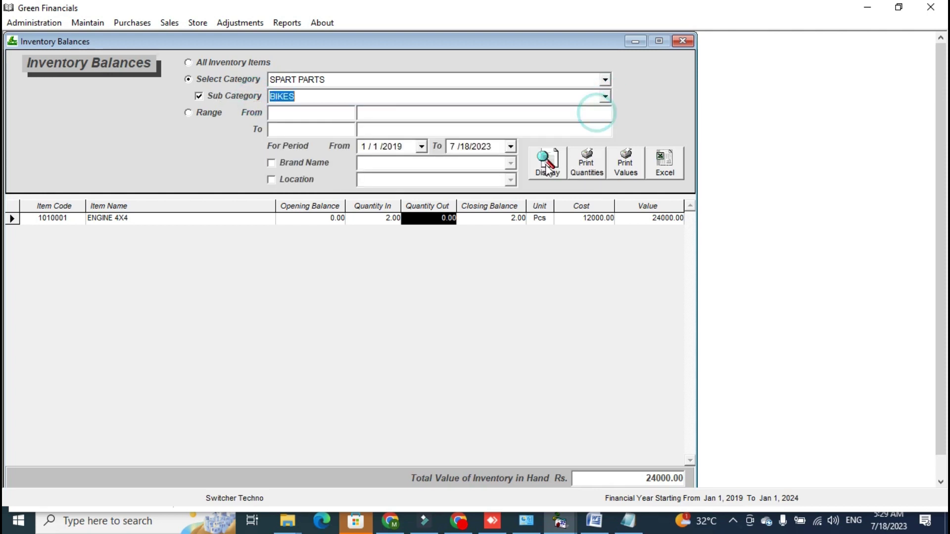
{"action": "left_click", "coordinate": [548, 165]}
Change the sub category to ENGINE, view the available location choices, and turn the location filter back off.
{"action": "left_click", "coordinate": [605, 96]}
{"action": "left_click", "coordinate": [562, 121]}
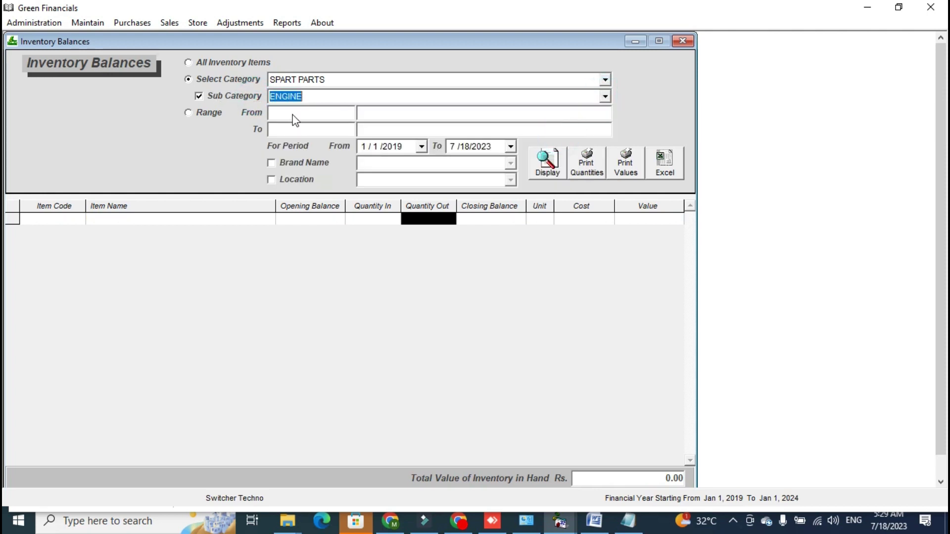
{"action": "left_click", "coordinate": [307, 180]}
{"action": "left_click", "coordinate": [510, 180]}
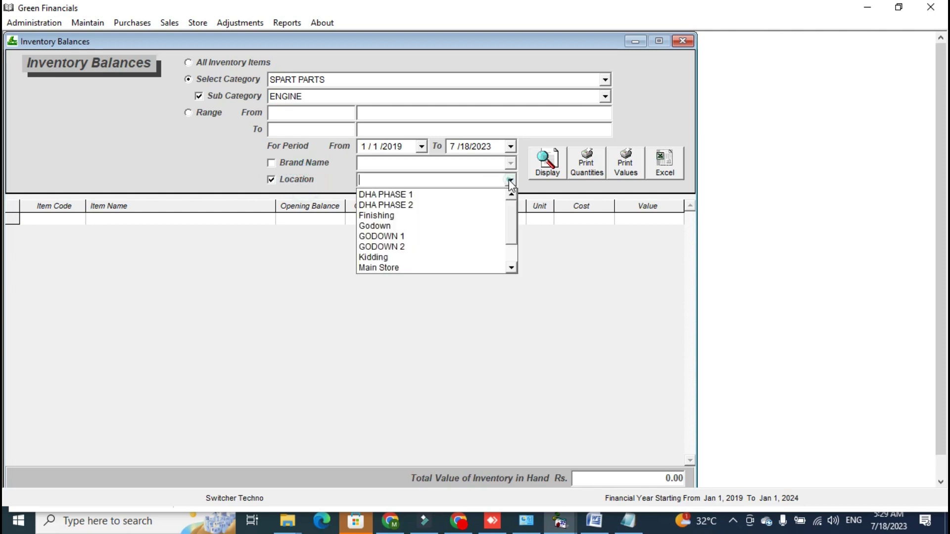
{"action": "left_click", "coordinate": [290, 180]}
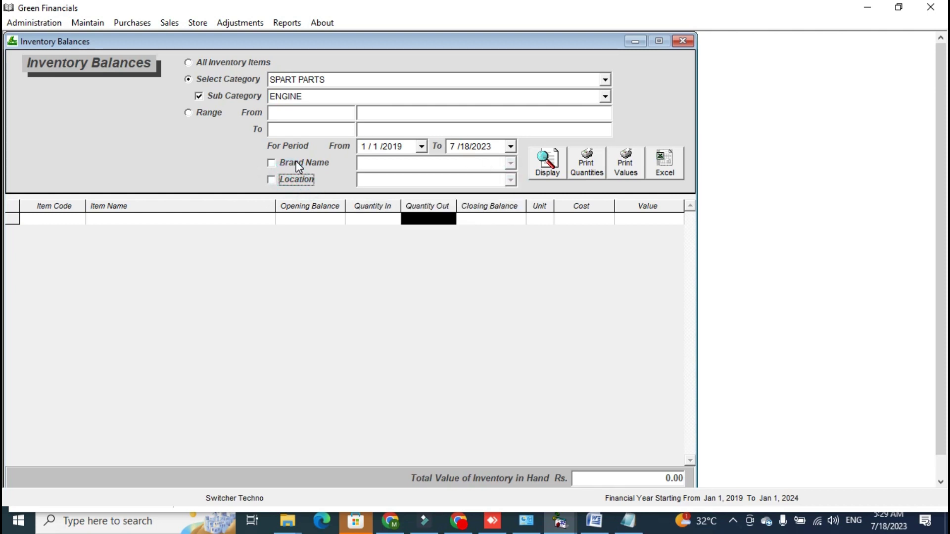
Reset the Inventory Balances report to all inventory items, request its Excel export, and close the report.
{"action": "left_click", "coordinate": [247, 63]}
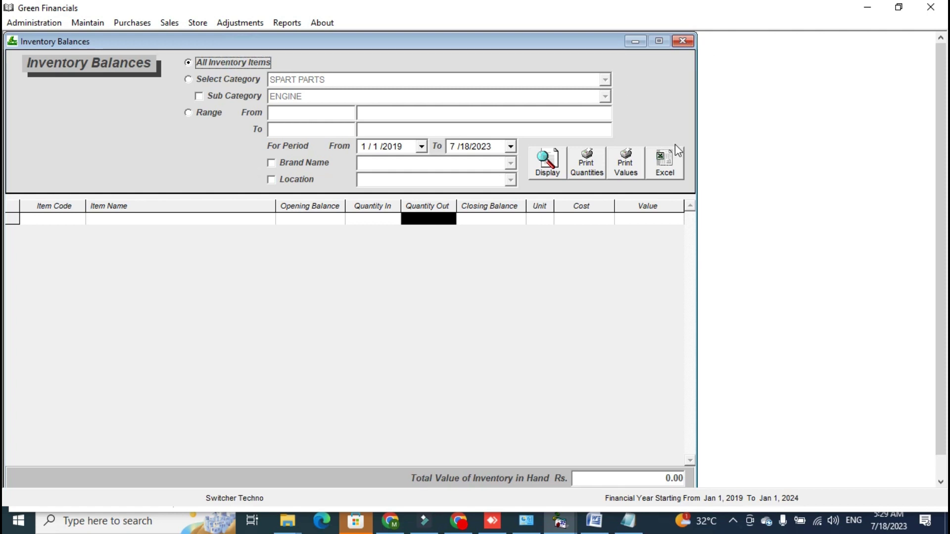
{"action": "left_click", "coordinate": [671, 177]}
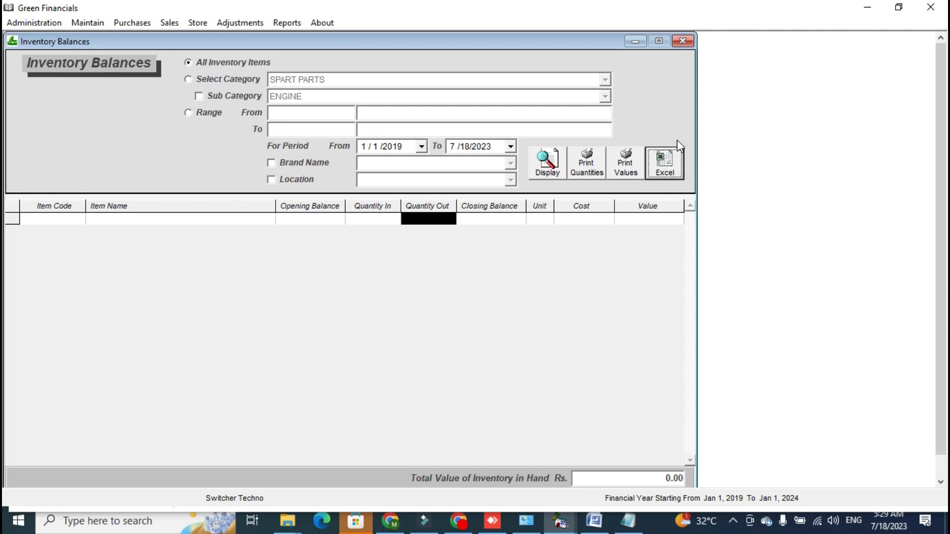
{"action": "left_click", "coordinate": [691, 40]}
Display the Purchase Register for all purchases and check its totals.
{"action": "left_click", "coordinate": [279, 23]}
{"action": "left_click", "coordinate": [342, 181]}
{"action": "left_click", "coordinate": [286, 22]}
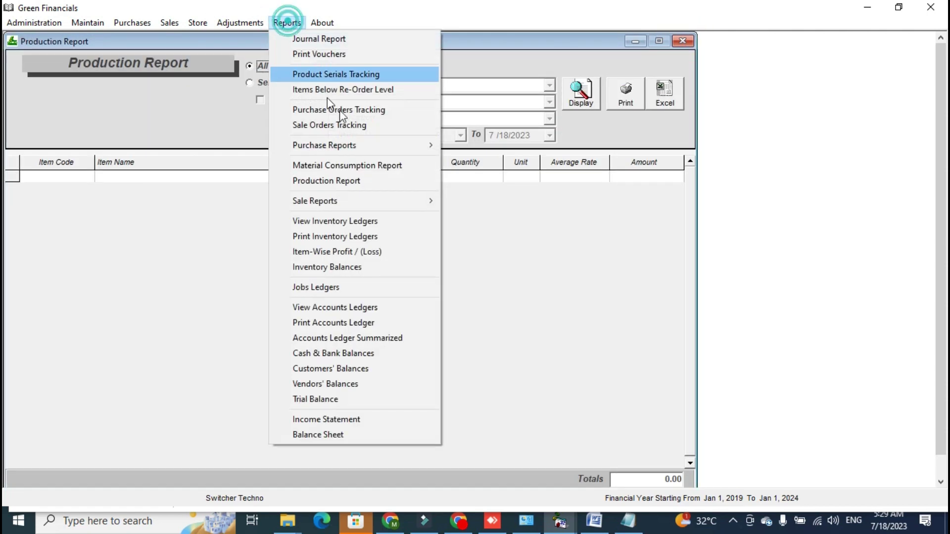
{"action": "left_click", "coordinate": [356, 145]}
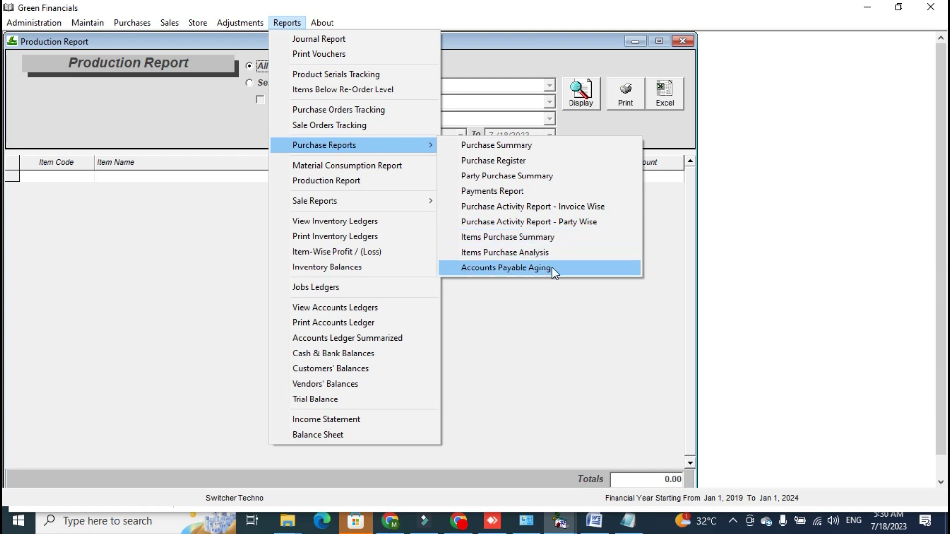
{"action": "left_click", "coordinate": [537, 161]}
{"action": "left_click", "coordinate": [586, 109]}
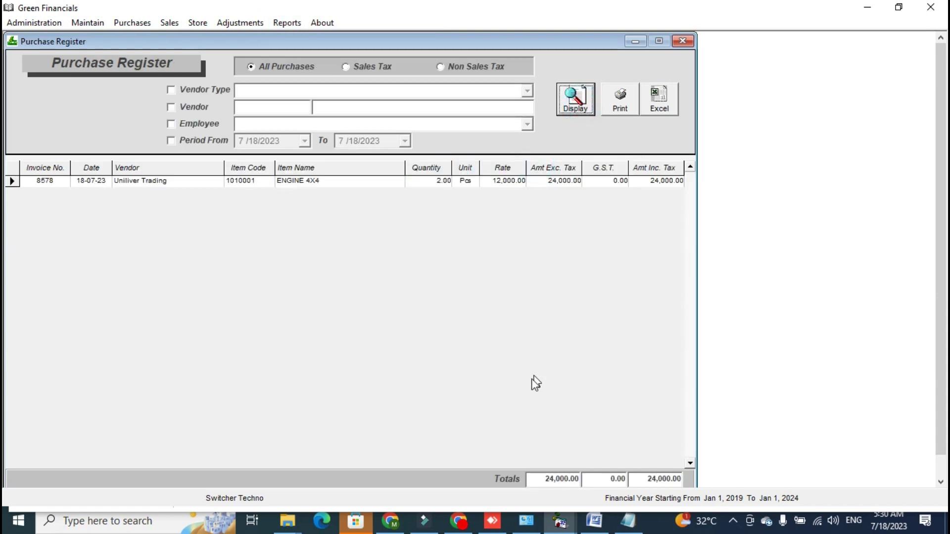
{"action": "left_click", "coordinate": [542, 476]}
Enable the Purchase Register's period and vendor filters and restrict it to non sales tax purchases.
{"action": "left_click", "coordinate": [188, 144]}
{"action": "left_click", "coordinate": [188, 143]}
{"action": "left_click", "coordinate": [304, 141]}
{"action": "left_click", "coordinate": [304, 141]}
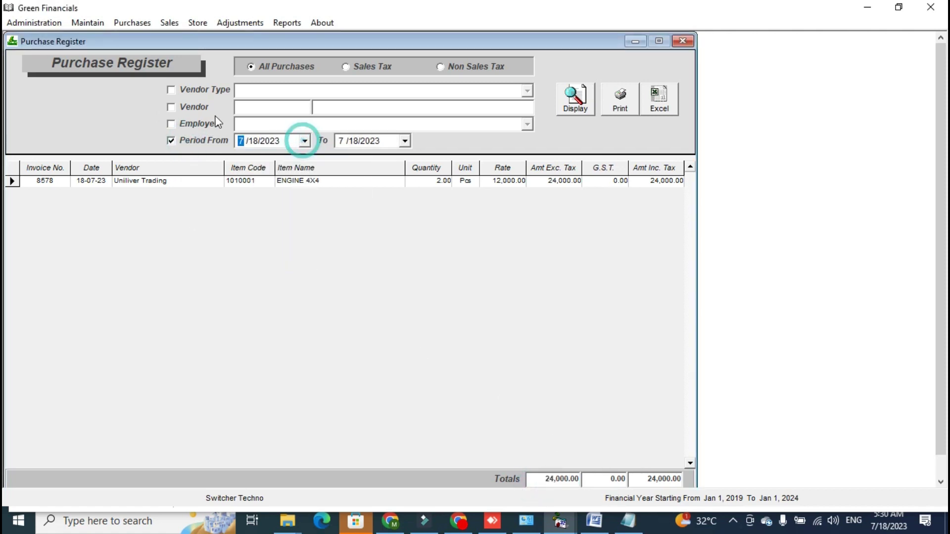
{"action": "left_click", "coordinate": [202, 107]}
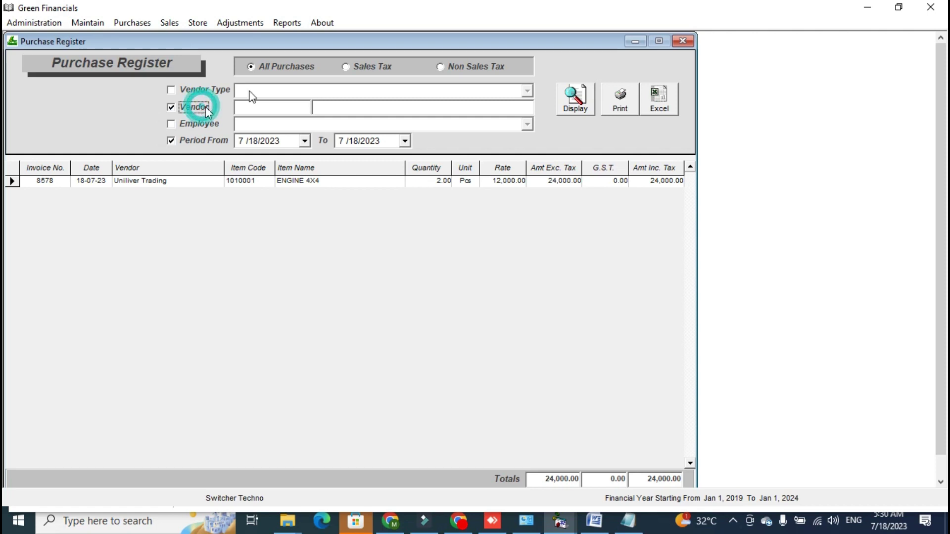
{"action": "left_click", "coordinate": [357, 66]}
{"action": "left_click", "coordinate": [473, 67]}
Look through the available sale reports and close the Purchase Register.
{"action": "left_click", "coordinate": [289, 22]}
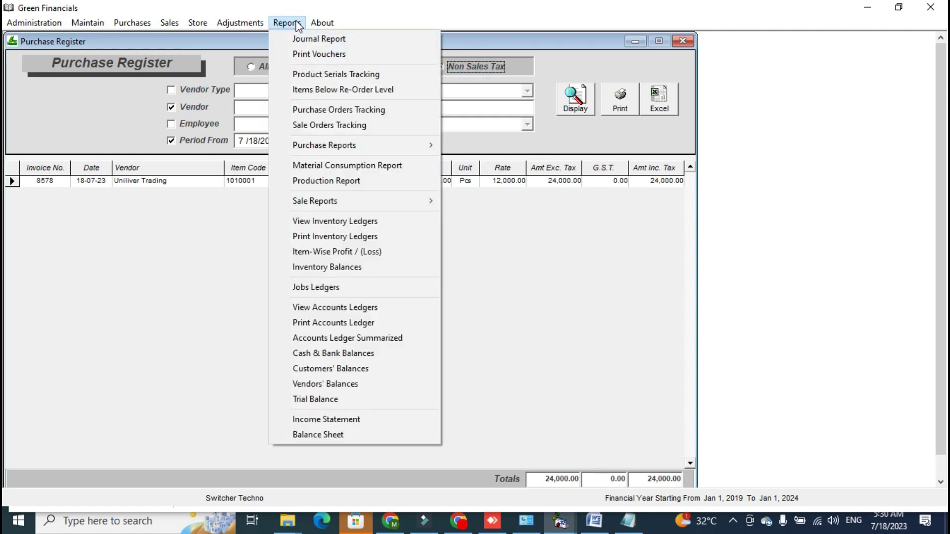
{"action": "mouse_move", "coordinate": [393, 202]}
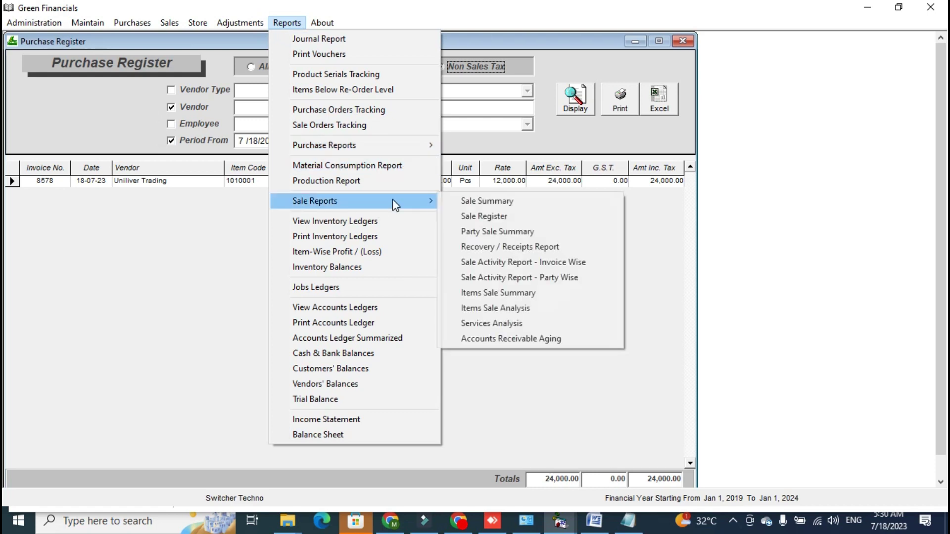
{"action": "key", "text": "Escape"}
{"action": "key", "text": "Escape"}
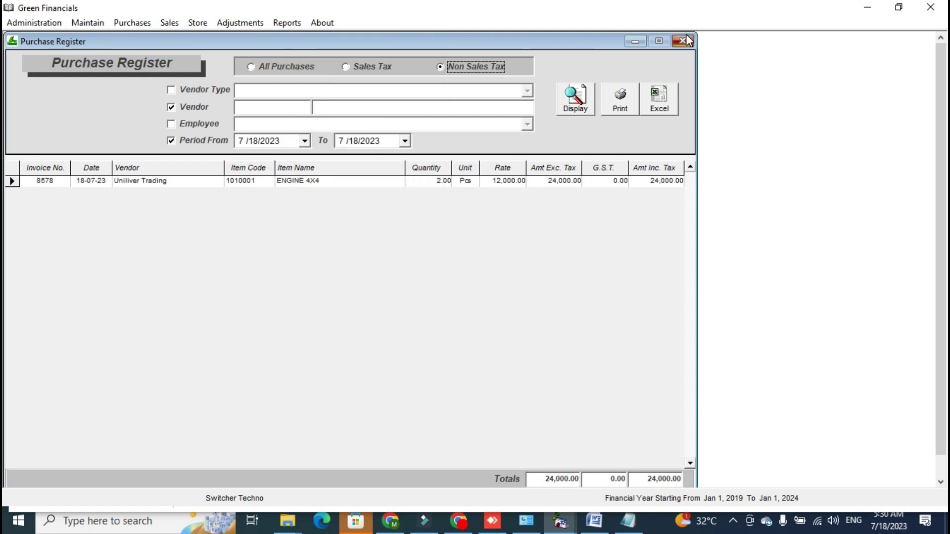
{"action": "left_click", "coordinate": [683, 40]}
Open a new non-tax sale invoice and select the customer.
{"action": "left_click", "coordinate": [169, 23]}
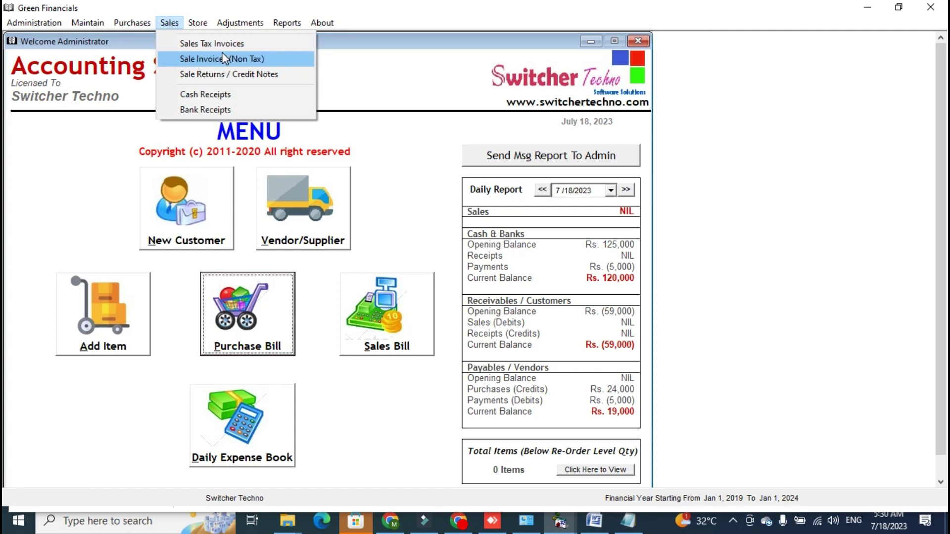
{"action": "left_click", "coordinate": [382, 303]}
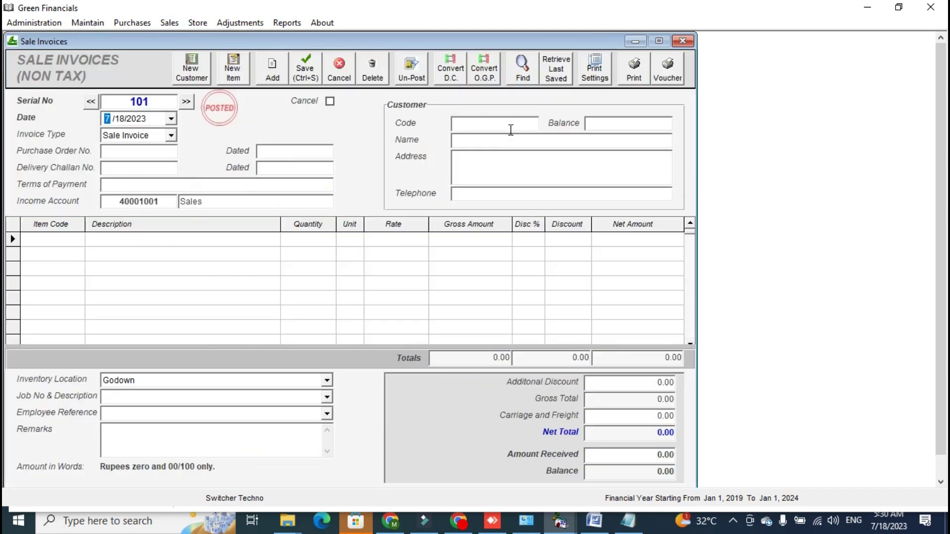
{"action": "left_click", "coordinate": [259, 431]}
{"action": "type", "text": "shahid"}
{"action": "key", "text": "Down"}
{"action": "key", "text": "Down"}
{"action": "key", "text": "Down"}
{"action": "key", "text": "Down"}
{"action": "key", "text": "Down"}
{"action": "key", "text": "Return"}
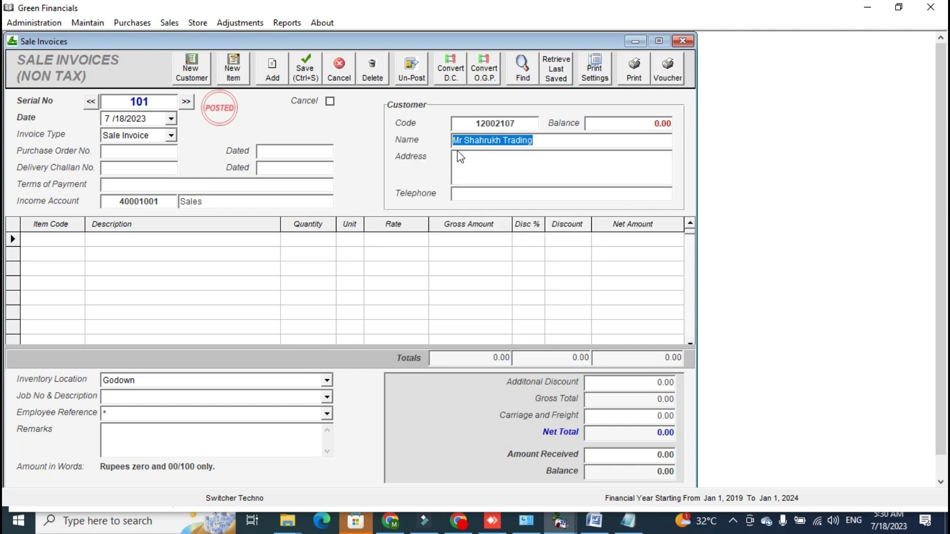
Add item 1010001 (ENGINE 4X4) to the sale invoice with a quantity of 1.
{"action": "left_click", "coordinate": [54, 238]}
{"action": "type", "text": "101"}
{"action": "key", "text": "Down"}
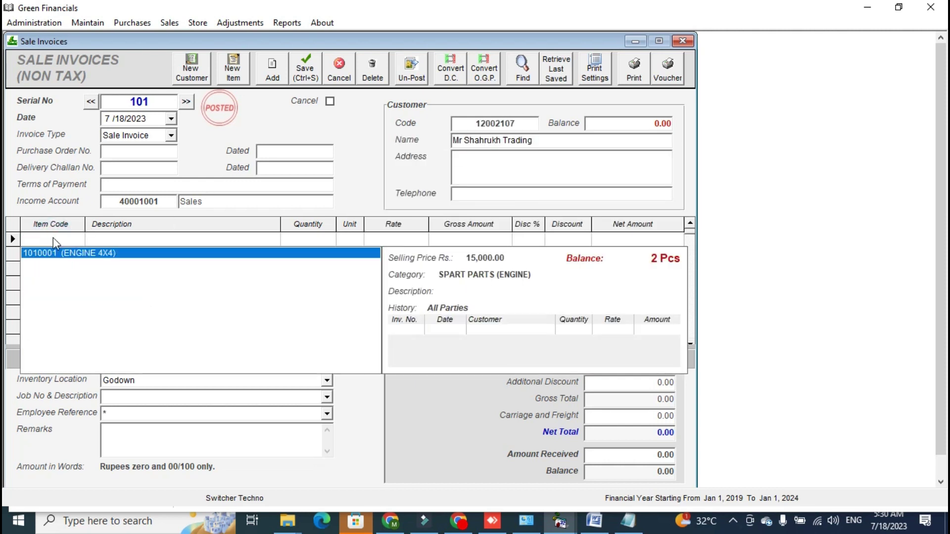
{"action": "key", "text": "Return"}
{"action": "type", "text": "1"}
{"action": "key", "text": "Return"}
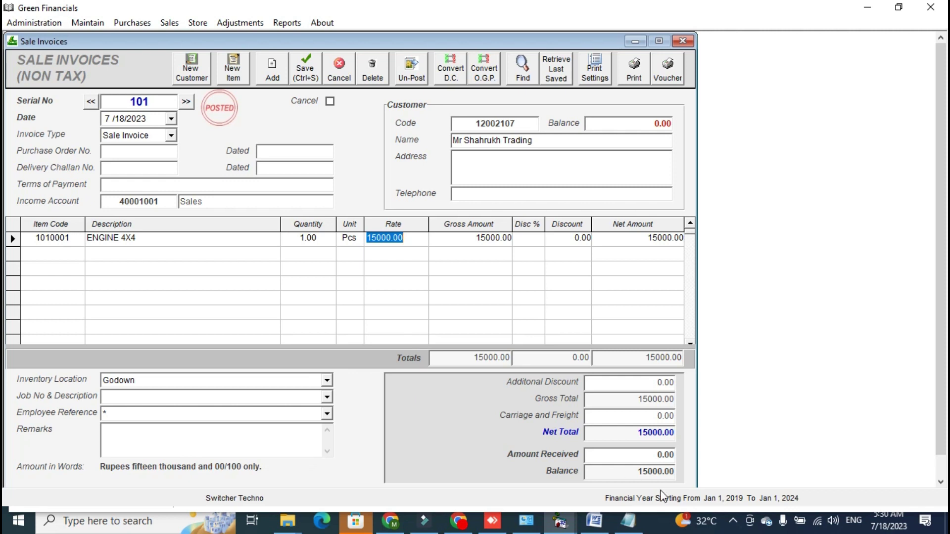
Generate the sale invoice's print preview, view and cancel the printer selection, and close the preview.
{"action": "left_click", "coordinate": [648, 455]}
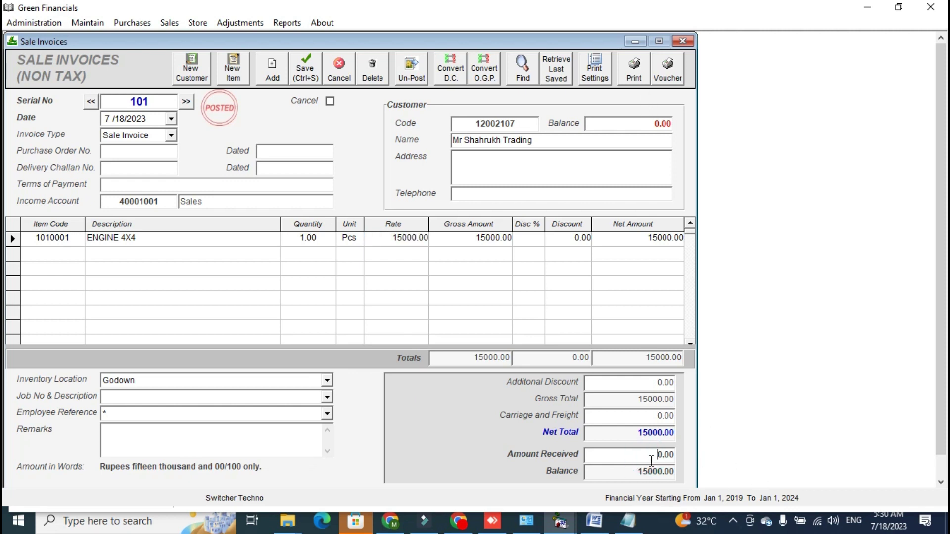
{"action": "left_click", "coordinate": [643, 72]}
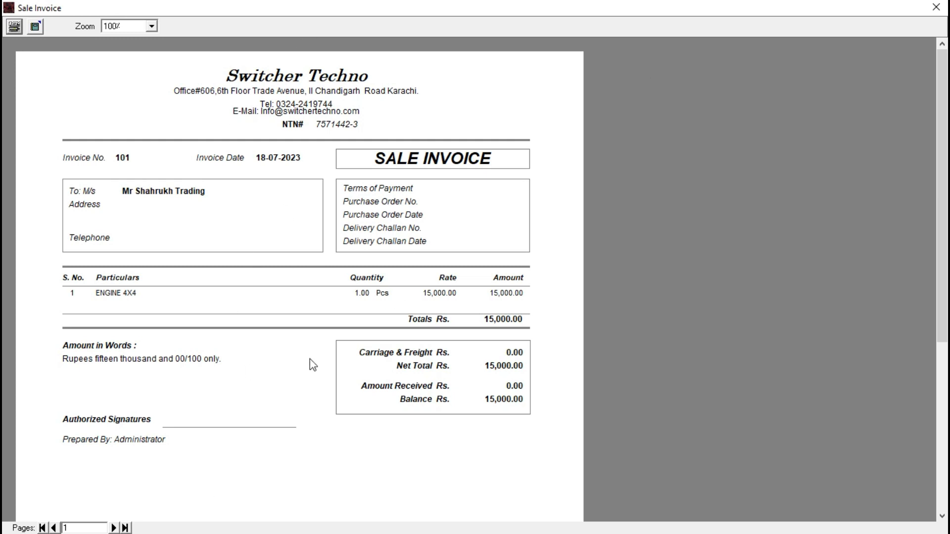
{"action": "left_click", "coordinate": [15, 27]}
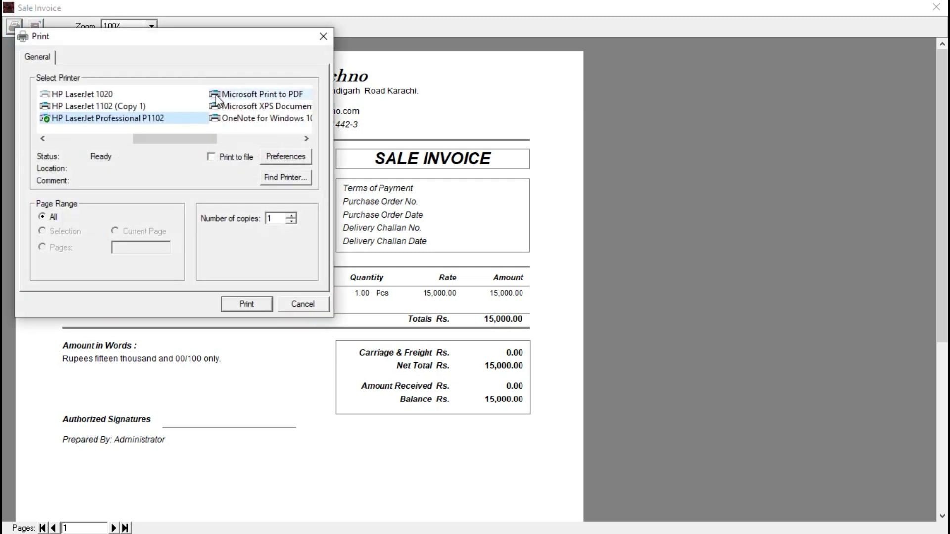
{"action": "left_click", "coordinate": [293, 305]}
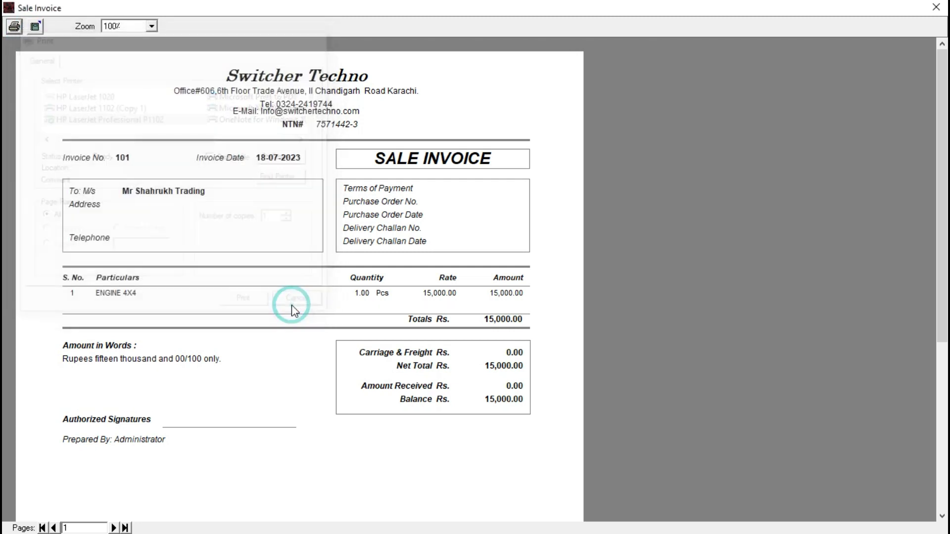
{"action": "left_click", "coordinate": [937, 7]}
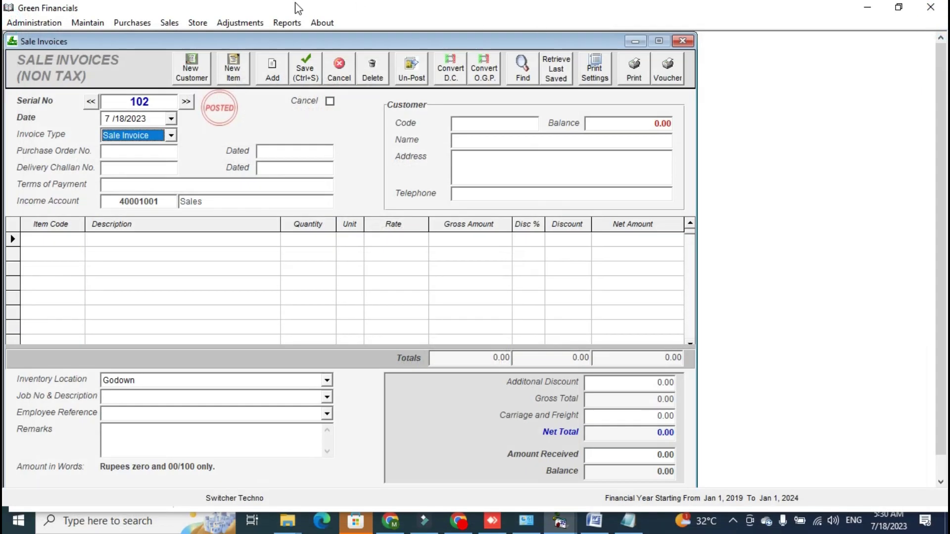
Display the Inventory Balances report again and open ENGINE 4X4's inventory ledger to check its movements.
{"action": "left_click", "coordinate": [287, 22]}
{"action": "left_click", "coordinate": [358, 268]}
{"action": "left_click", "coordinate": [548, 164]}
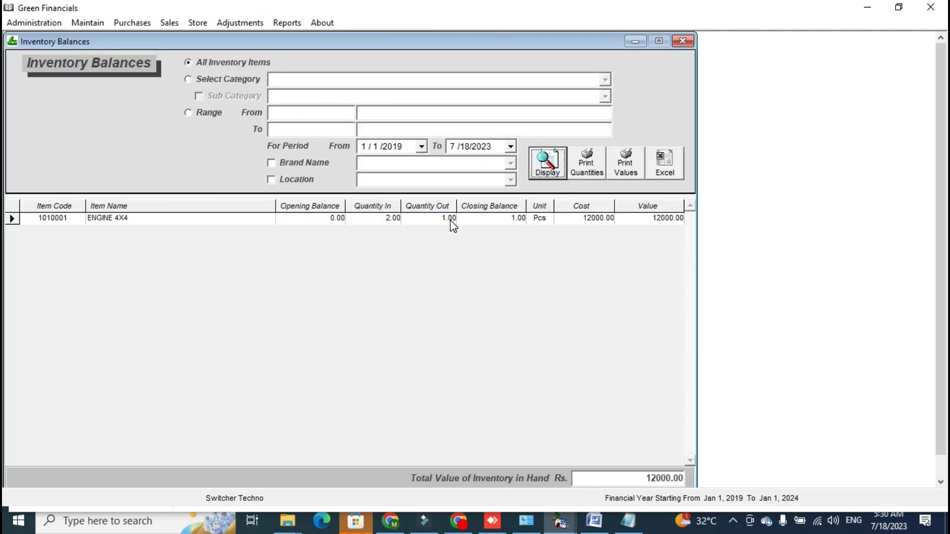
{"action": "double_click", "coordinate": [495, 217]}
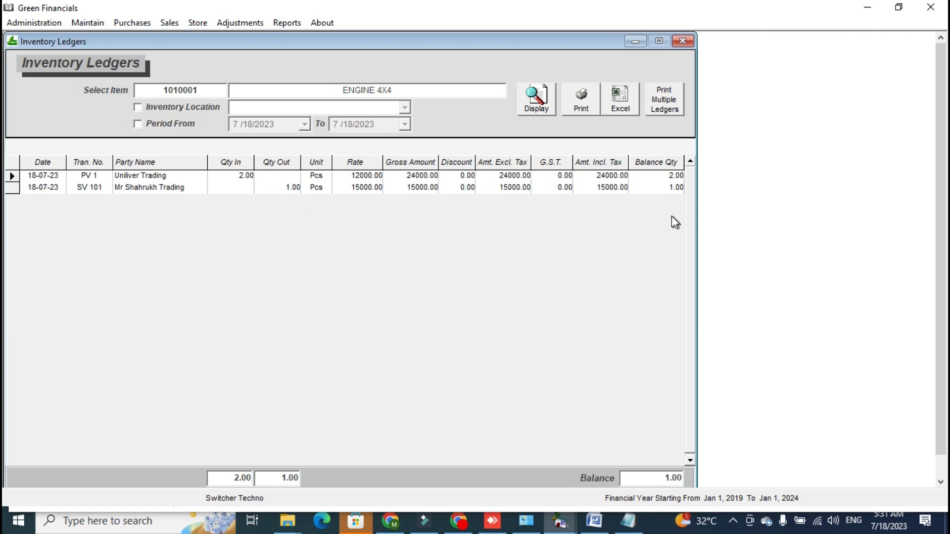
Preview the printout of ENGINE 4X4's inventory ledger and close both the preview and the ledger.
{"action": "left_click", "coordinate": [582, 99]}
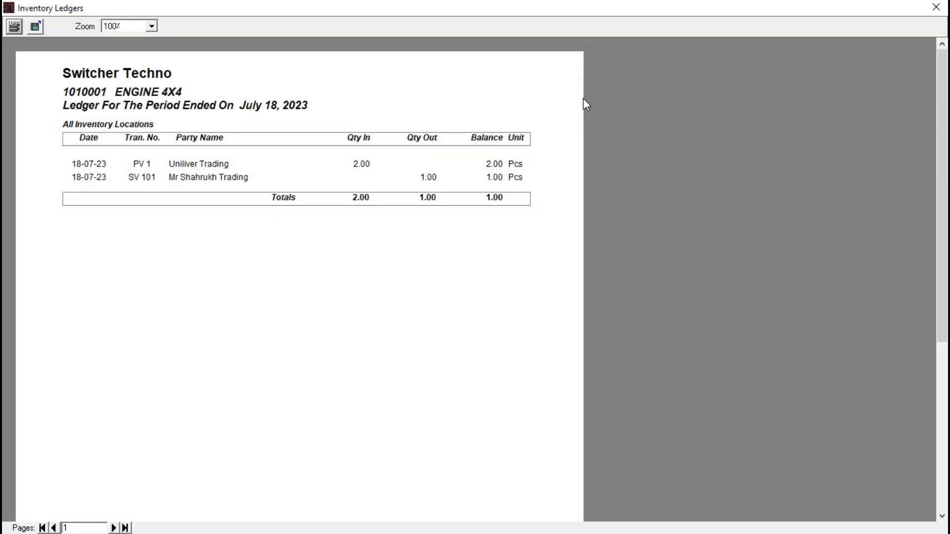
{"action": "left_click", "coordinate": [936, 7]}
{"action": "left_click", "coordinate": [676, 39]}
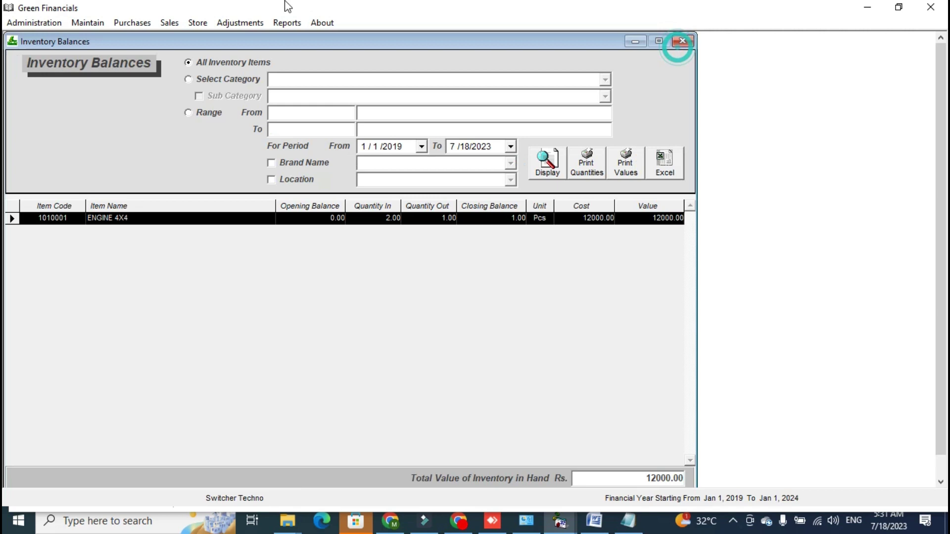
Display the Sale Register report for all sales and check its totals.
{"action": "left_click", "coordinate": [286, 22]}
{"action": "mouse_move", "coordinate": [381, 197]}
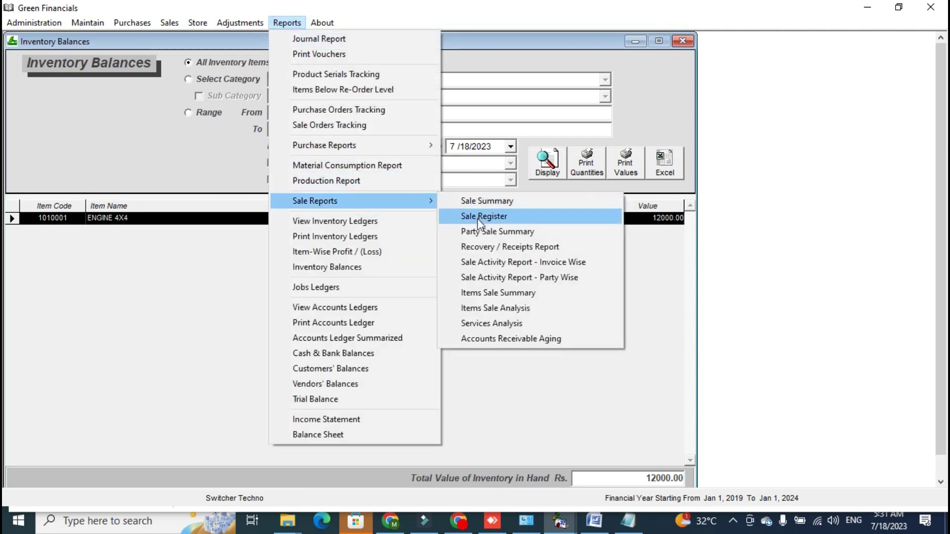
{"action": "left_click", "coordinate": [494, 215]}
{"action": "left_click", "coordinate": [569, 106]}
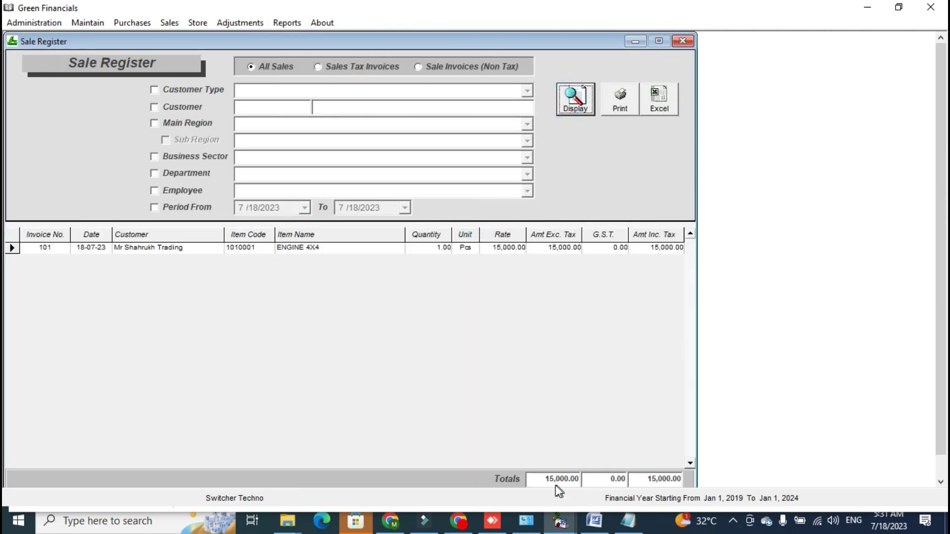
{"action": "left_click_drag", "start_coordinate": [549, 479], "coordinate": [607, 484]}
Enable the Sale Register's period filter, and switch the Customer and Employee filters on and off again.
{"action": "left_click", "coordinate": [154, 207]}
{"action": "left_click", "coordinate": [305, 207]}
{"action": "left_click", "coordinate": [171, 107]}
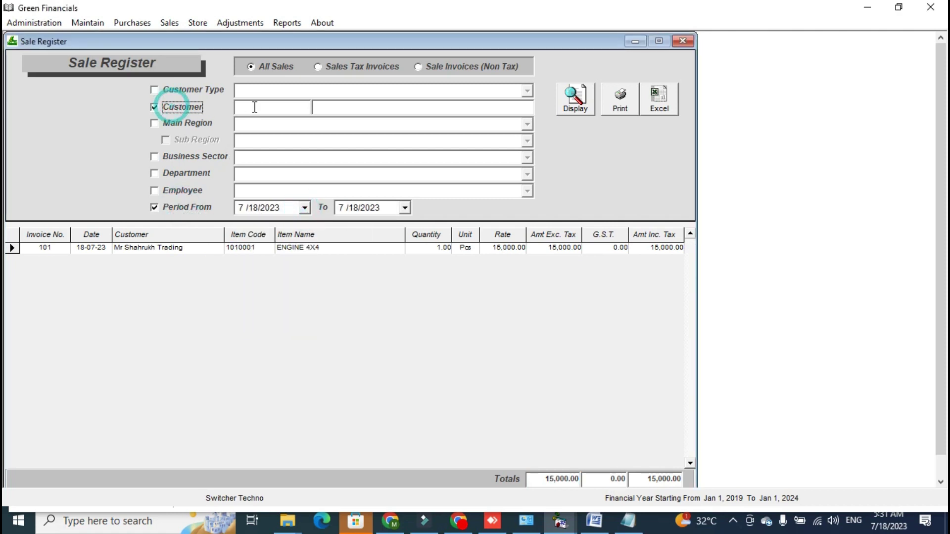
{"action": "left_click", "coordinate": [192, 189]}
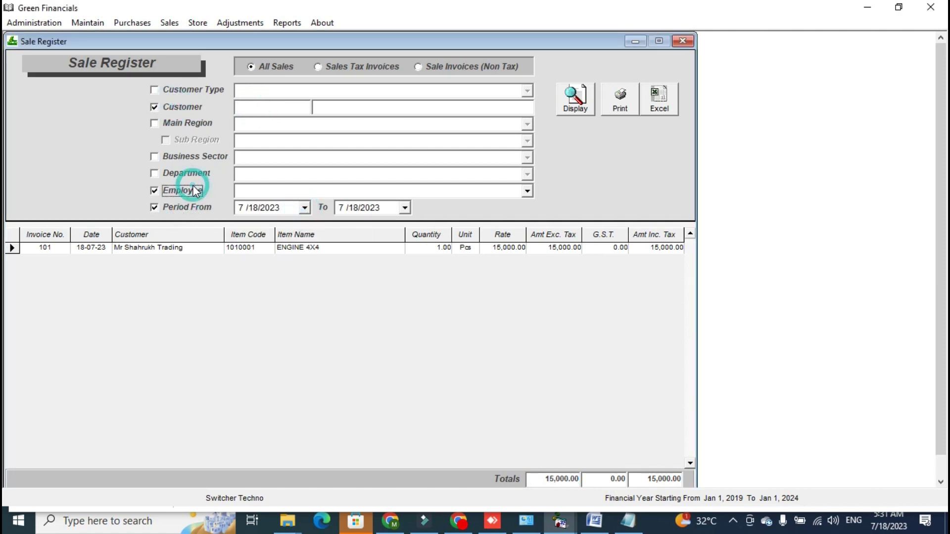
{"action": "left_click", "coordinate": [192, 189]}
{"action": "left_click", "coordinate": [192, 108]}
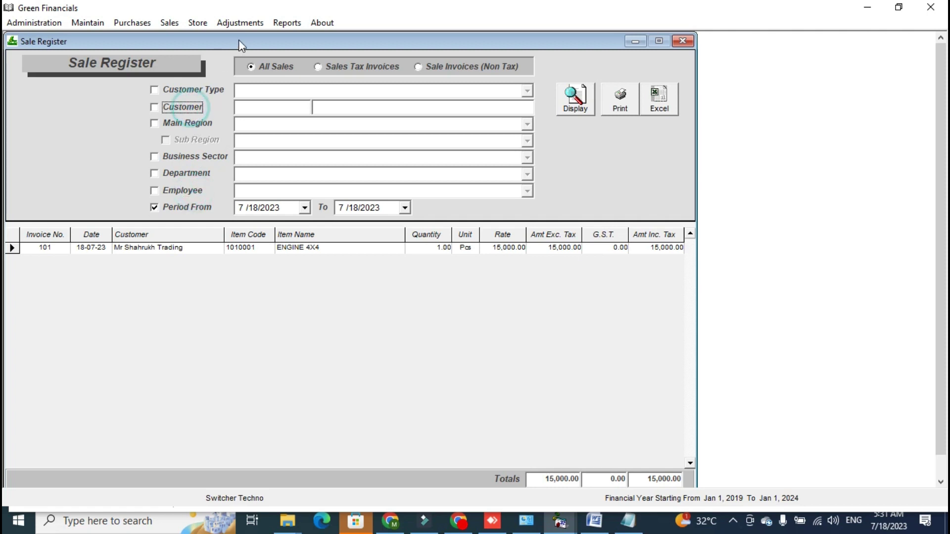
Display the account ledger of the customer who bought ENGINE 4X4.
{"action": "left_click", "coordinate": [287, 22]}
{"action": "mouse_move", "coordinate": [359, 198]}
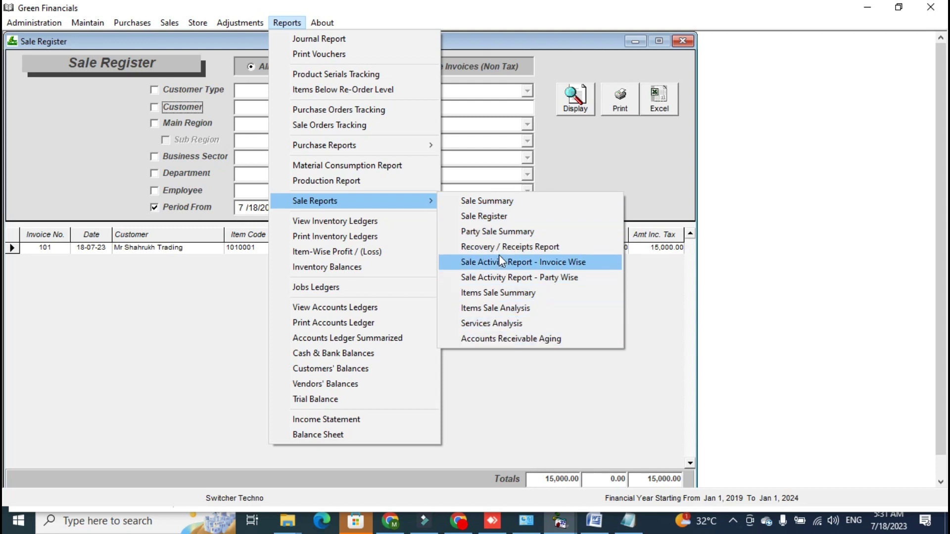
{"action": "left_click", "coordinate": [386, 308]}
{"action": "type", "text": "SHAH"}
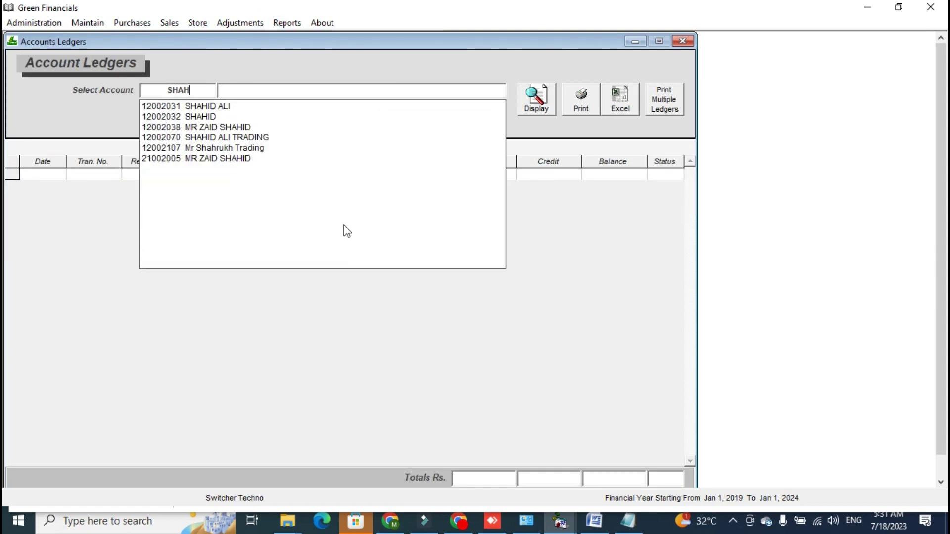
{"action": "key", "text": "Down"}
{"action": "key", "text": "Down"}
{"action": "key", "text": "Down"}
{"action": "key", "text": "Down"}
{"action": "key", "text": "Down"}
{"action": "key", "text": "Return"}
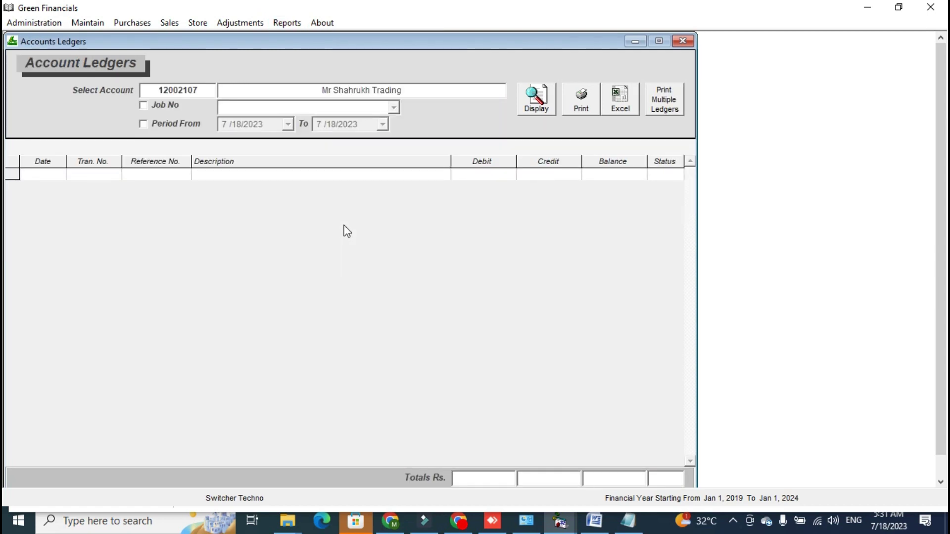
{"action": "left_click", "coordinate": [536, 107]}
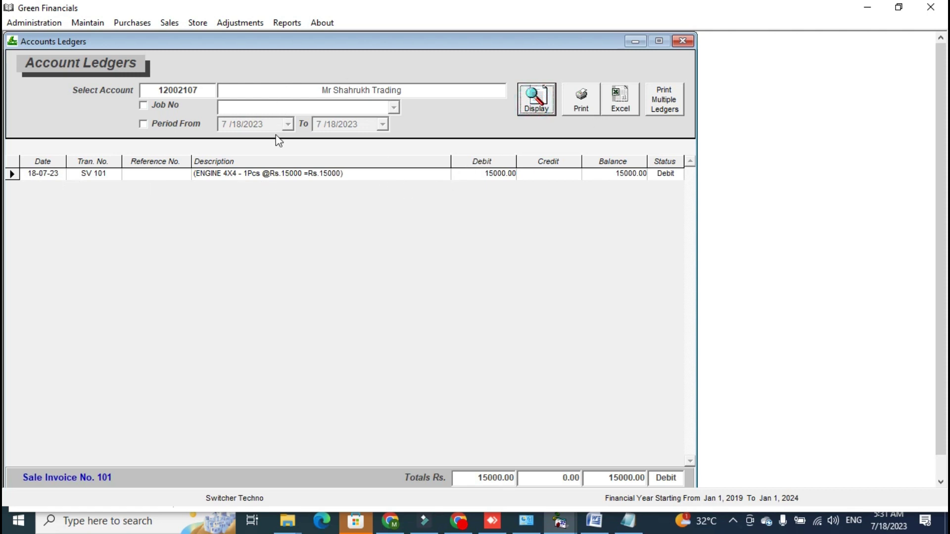
Open a new cash receipt, set it to Petty Receipt and choose Cash in Hand as the cash account.
{"action": "left_click", "coordinate": [169, 23]}
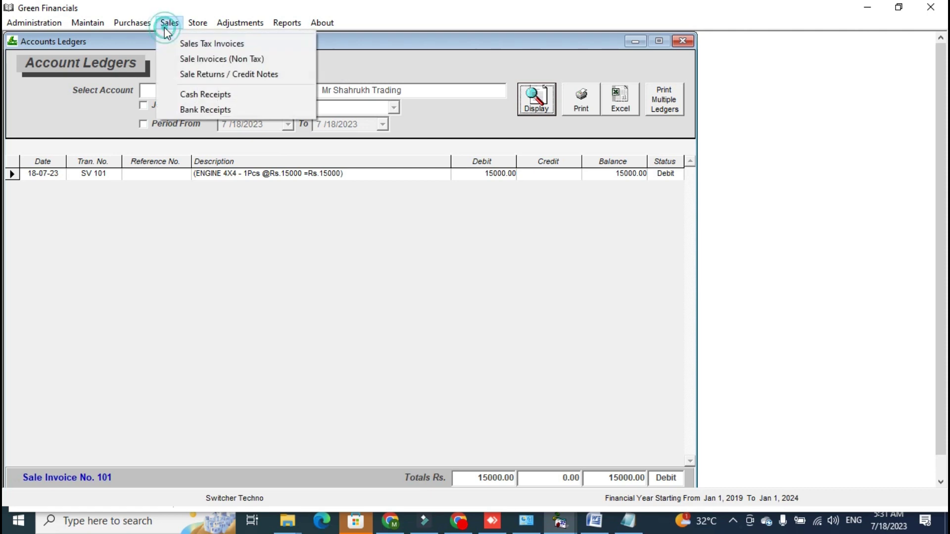
{"action": "left_click", "coordinate": [208, 96]}
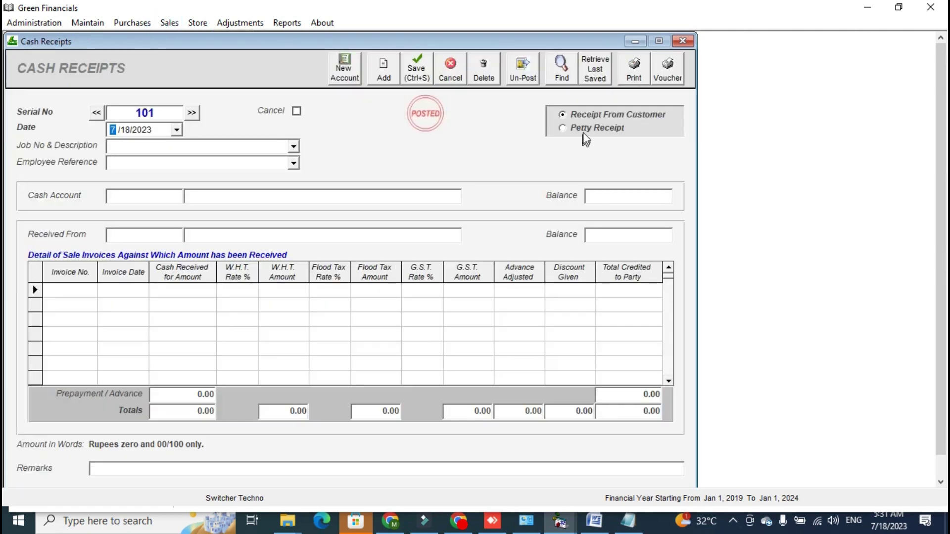
{"action": "left_click", "coordinate": [584, 132]}
{"action": "left_click", "coordinate": [180, 197]}
{"action": "type", "text": "CA"}
{"action": "key", "text": "Return"}
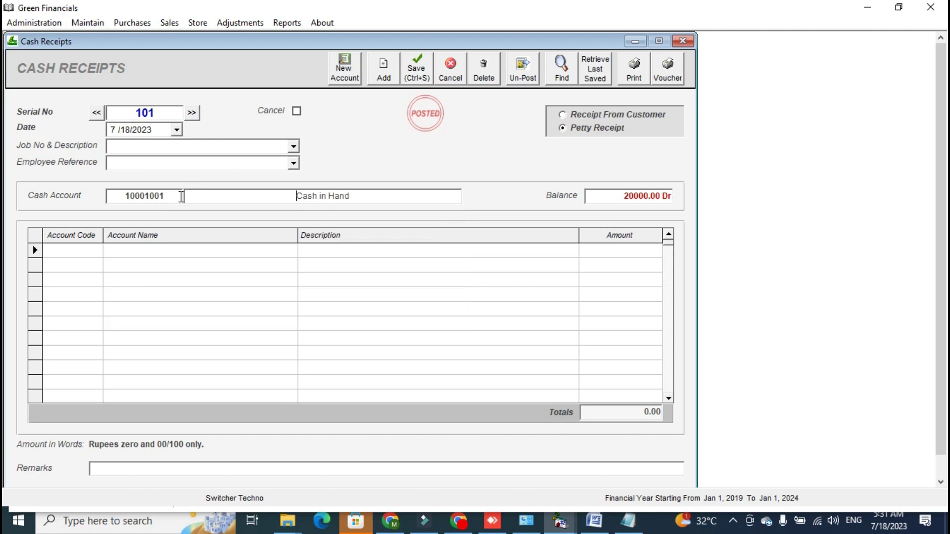
Select the ENGINE 4X4 customer's account on the first line of the cash receipt.
{"action": "left_click", "coordinate": [85, 253]}
{"action": "type", "text": "SHAH"}
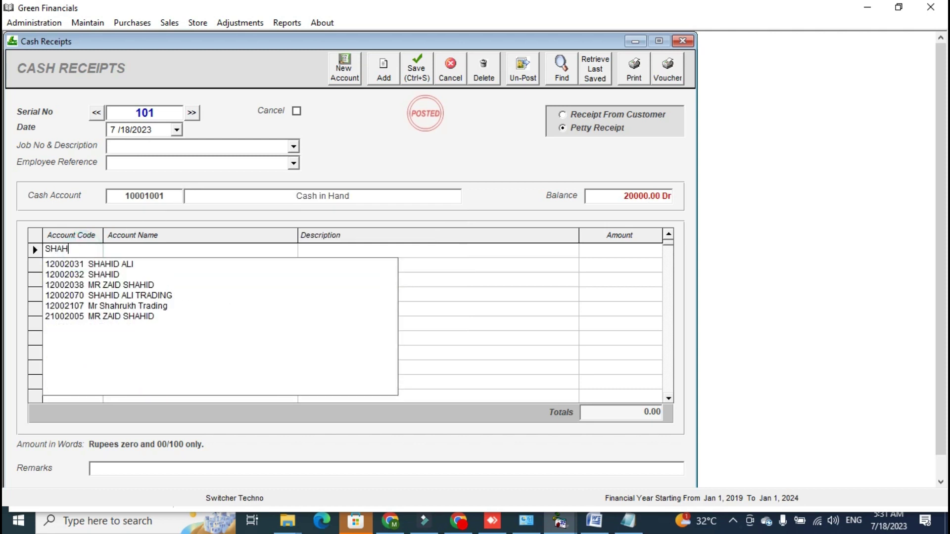
{"action": "key", "text": "Down"}
{"action": "key", "text": "Down"}
{"action": "key", "text": "Down"}
{"action": "key", "text": "Down"}
{"action": "key", "text": "Down"}
{"action": "key", "text": "Return"}
{"action": "key", "text": "Return"}
Enter the description RECVD and the amount 10000 on the receipt line, then generate the receipt note's print preview and close it.
{"action": "type", "text": "RE"}
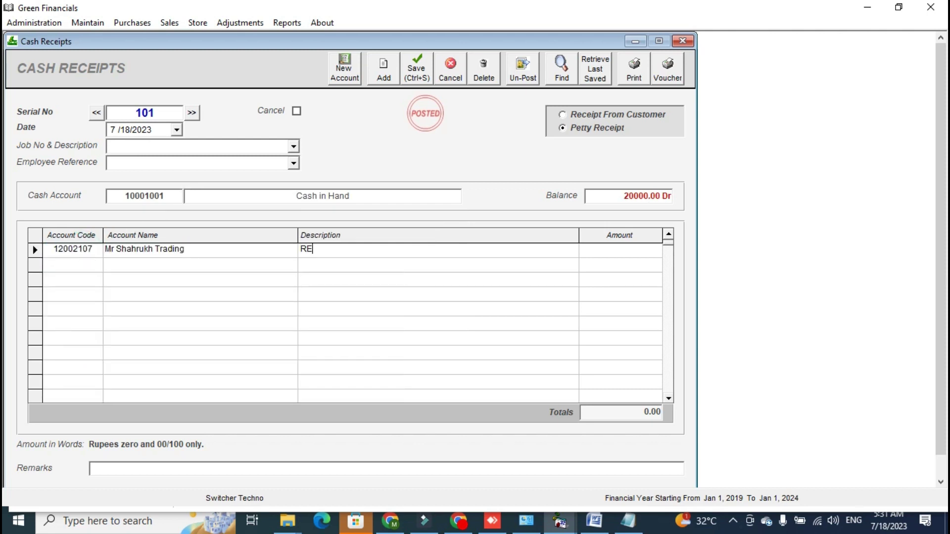
{"action": "type", "text": "CVD"}
{"action": "key", "text": "Return"}
{"action": "key", "text": "Return"}
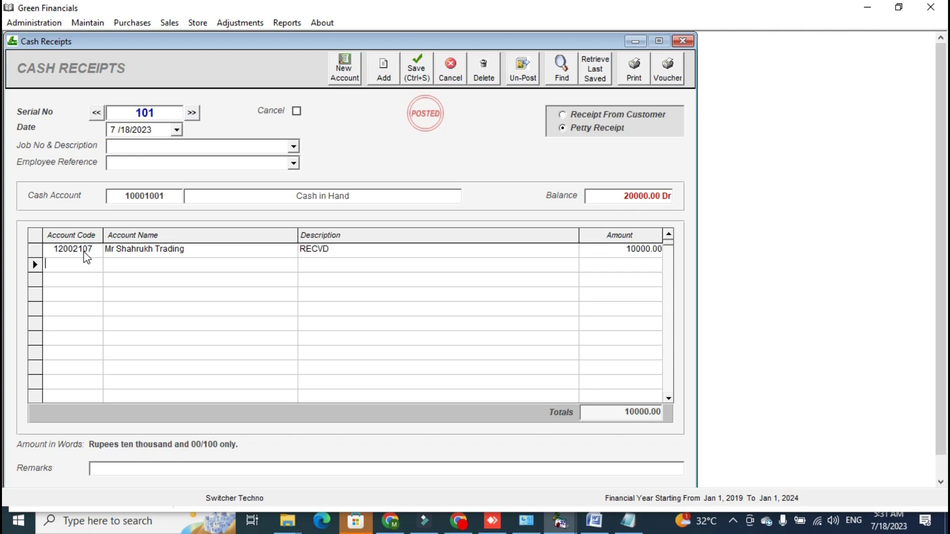
{"action": "left_click", "coordinate": [635, 69]}
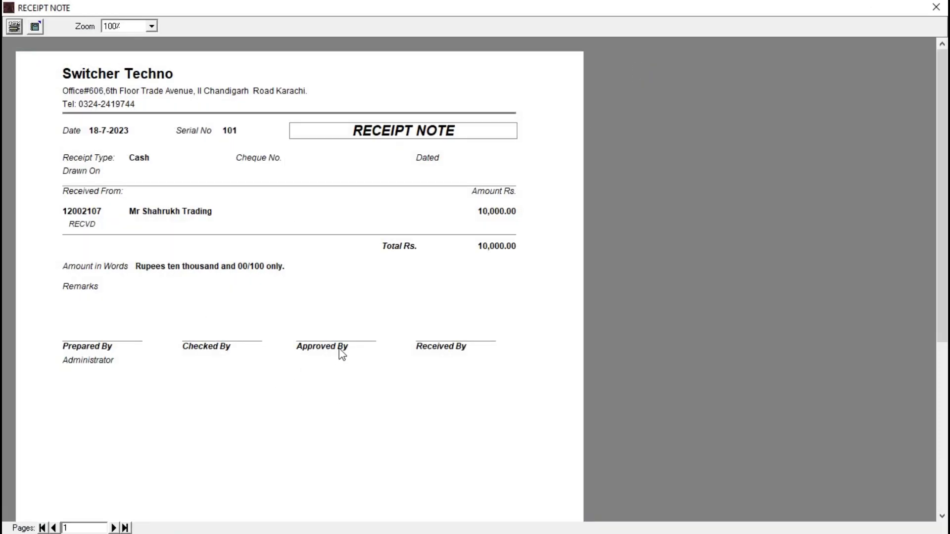
{"action": "left_click", "coordinate": [936, 7]}
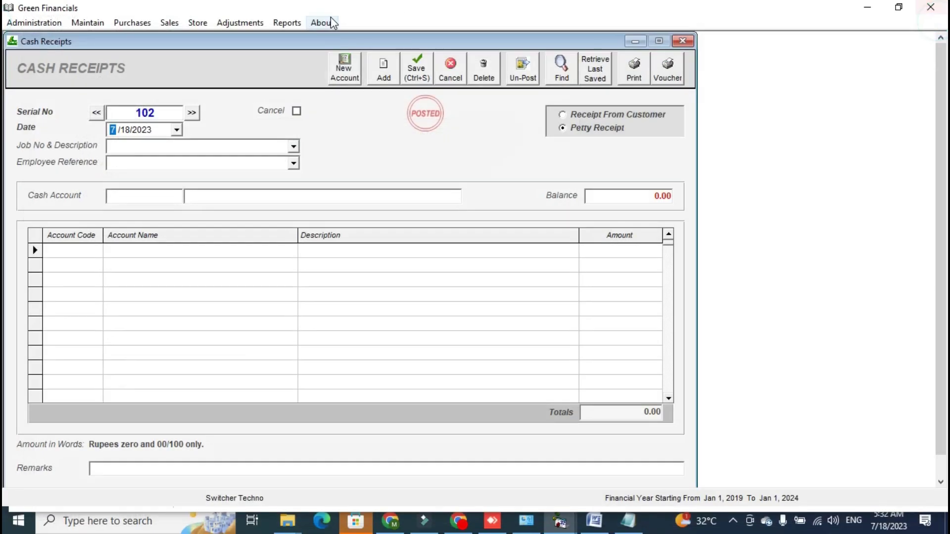
Redisplay the customer's account ledger, select the cash receipt entry, and view and close the ledger's print preview.
{"action": "left_click", "coordinate": [287, 22]}
{"action": "left_click", "coordinate": [372, 307]}
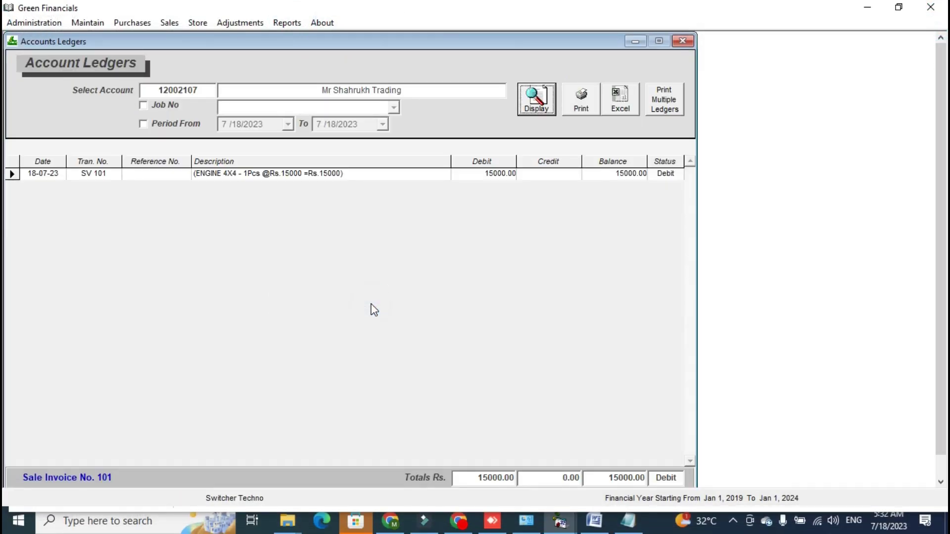
{"action": "left_click", "coordinate": [552, 99]}
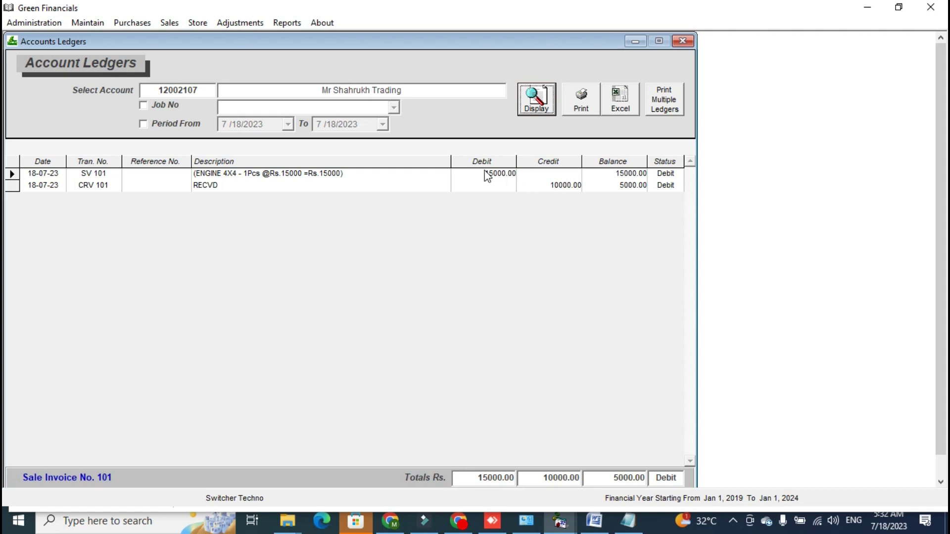
{"action": "left_click", "coordinate": [614, 190]}
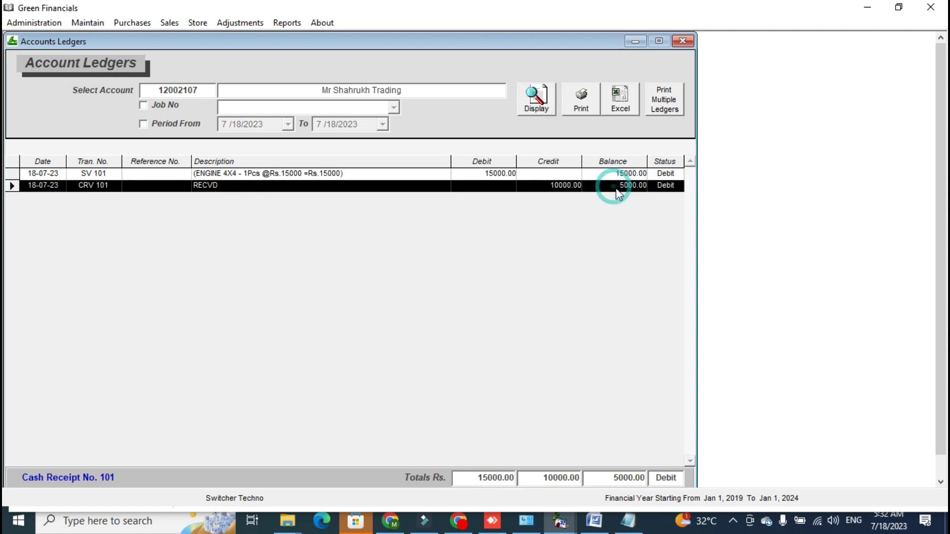
{"action": "left_click", "coordinate": [581, 99]}
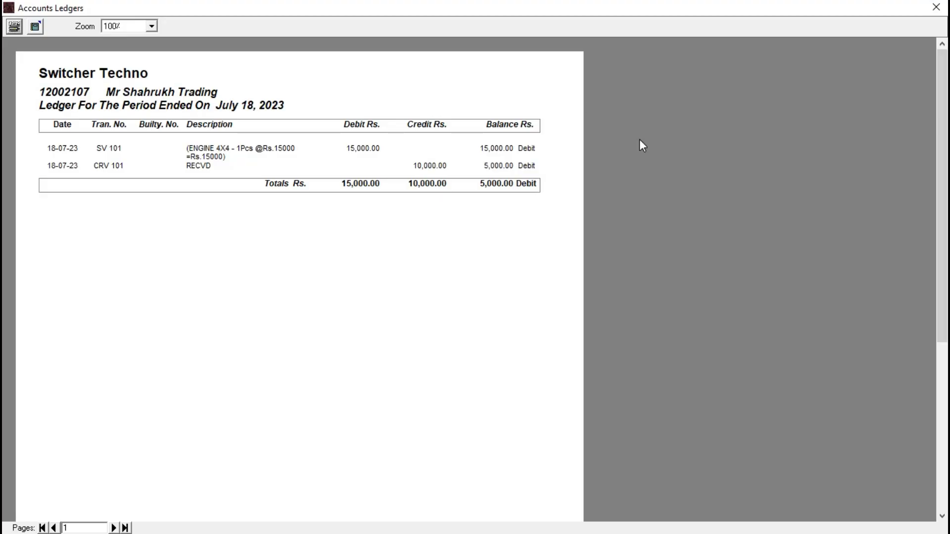
{"action": "left_click", "coordinate": [936, 7]}
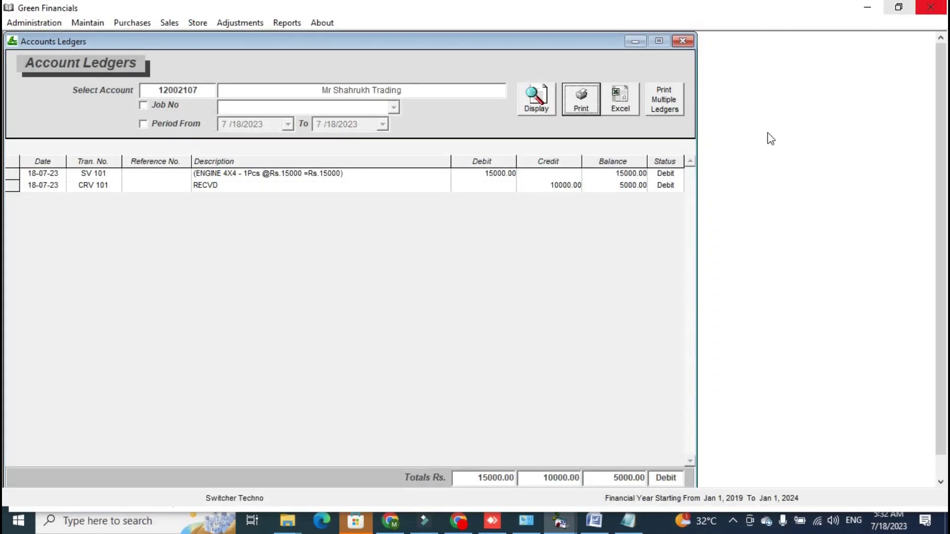
Close the Accounts Ledgers, Cash Receipts, Sale Register and Inventory Balances windows.
{"action": "left_click", "coordinate": [684, 45]}
{"action": "left_click", "coordinate": [684, 45]}
{"action": "left_click", "coordinate": [684, 46]}
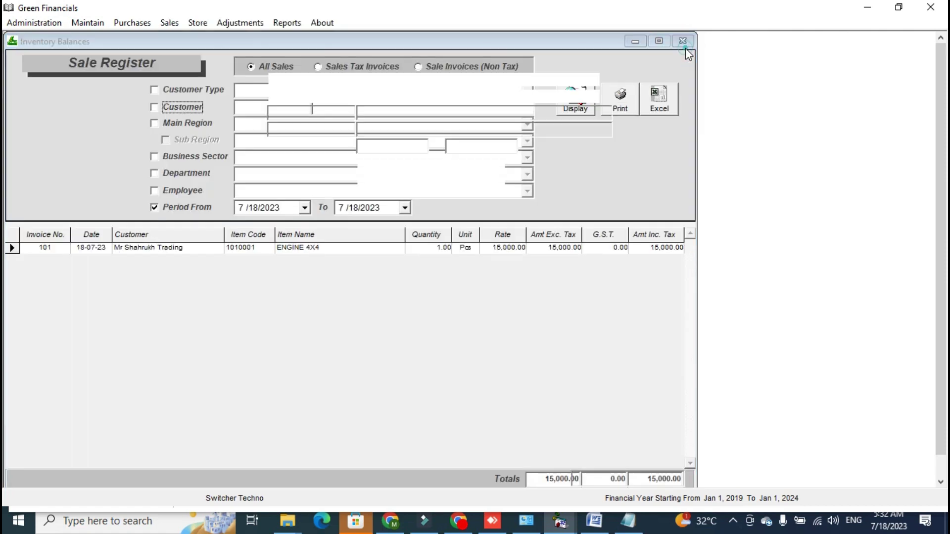
{"action": "left_click", "coordinate": [684, 45]}
Display the Customers' Balances report and the Vendors' Balances report.
{"action": "left_click", "coordinate": [287, 23]}
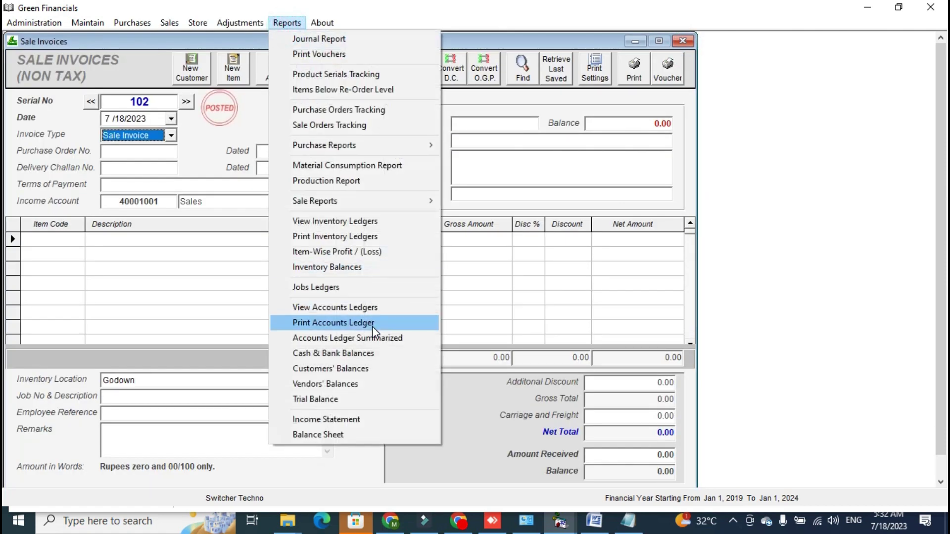
{"action": "left_click", "coordinate": [371, 373]}
{"action": "left_click", "coordinate": [609, 81]}
{"action": "left_click", "coordinate": [584, 241]}
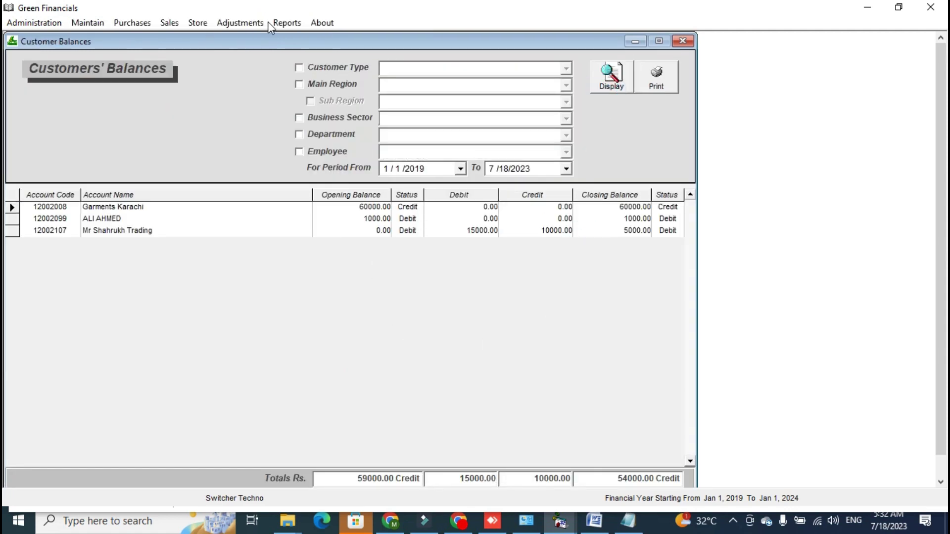
{"action": "left_click", "coordinate": [285, 21]}
{"action": "left_click", "coordinate": [329, 384]}
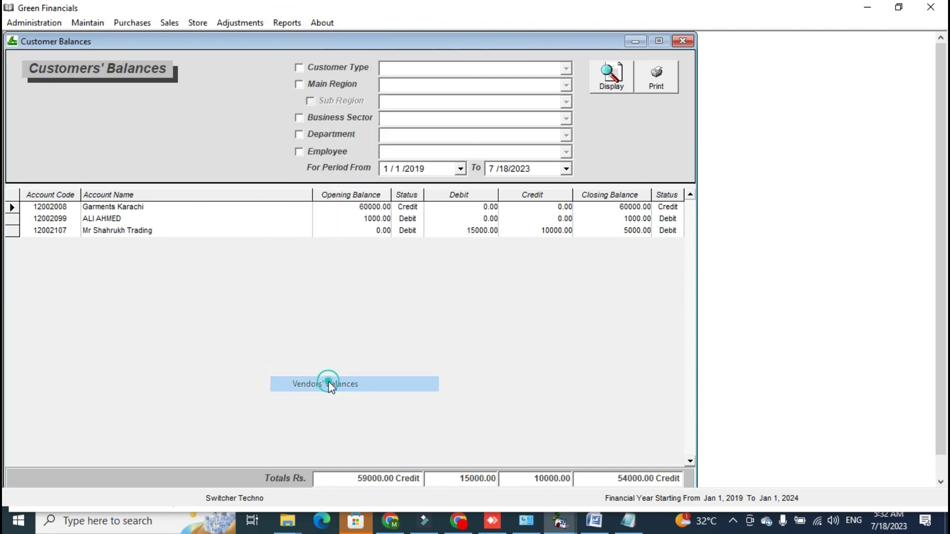
{"action": "left_click", "coordinate": [620, 83]}
Display the two-column Trial Balance for all accounts.
{"action": "left_click", "coordinate": [287, 23]}
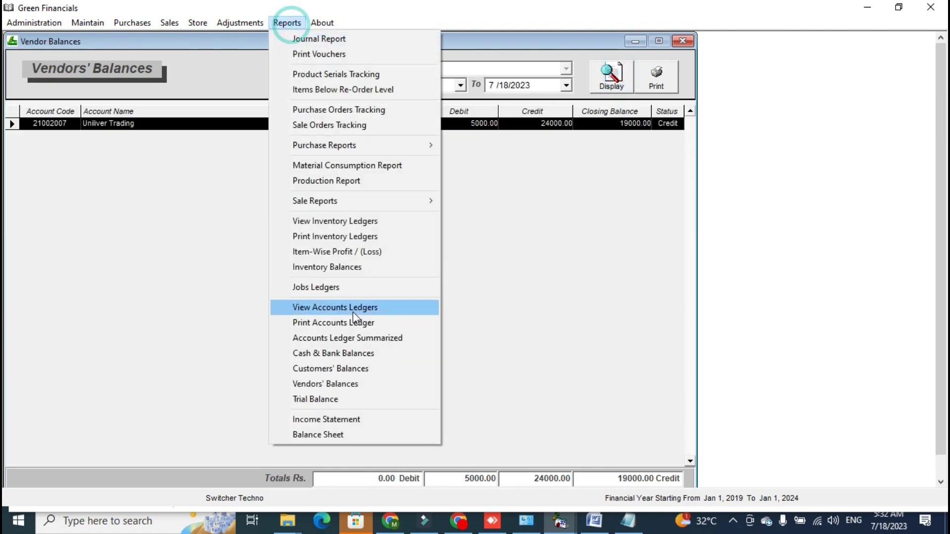
{"action": "left_click", "coordinate": [364, 400]}
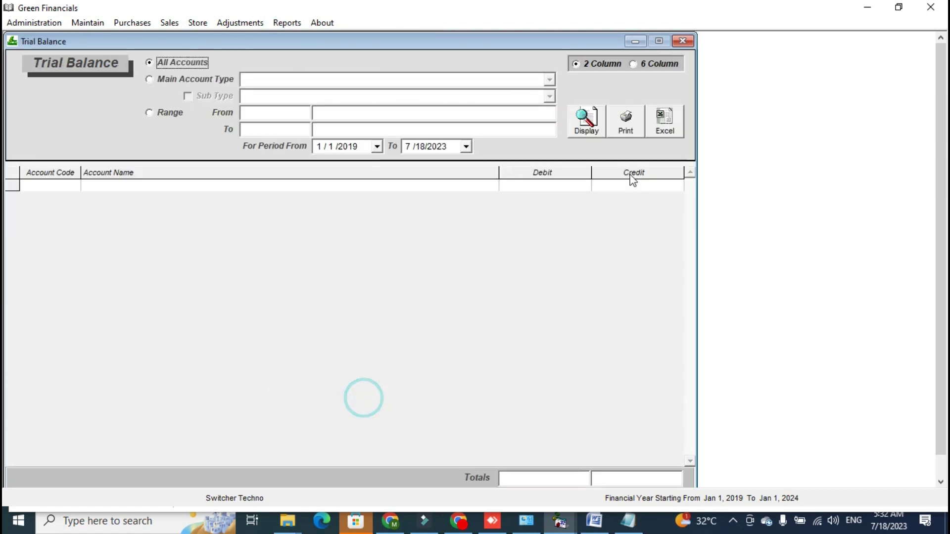
{"action": "left_click", "coordinate": [587, 123]}
View the Income Statement to date, examine its income, cost and expense lines, and close the preview.
{"action": "left_click", "coordinate": [286, 22]}
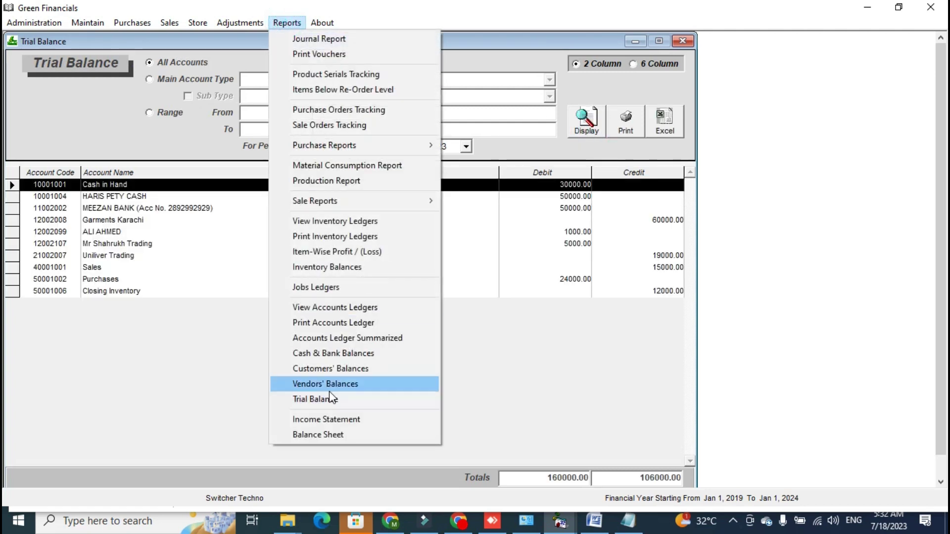
{"action": "left_click", "coordinate": [349, 420]}
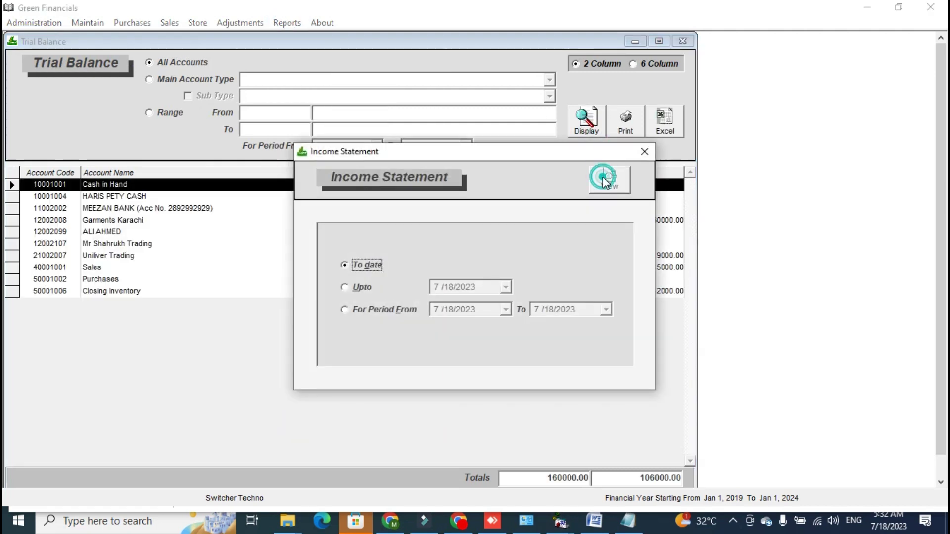
{"action": "left_click", "coordinate": [604, 183]}
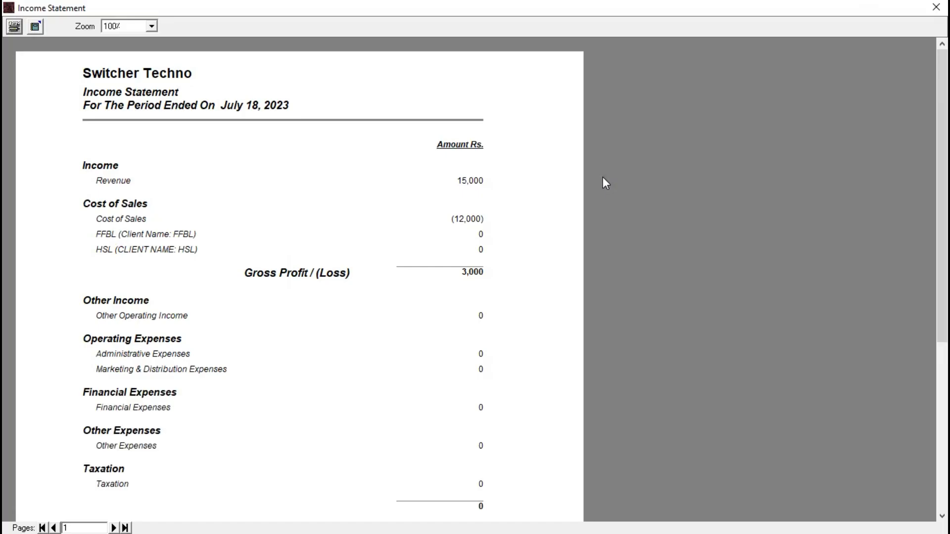
{"action": "scroll", "coordinate": [4, 228], "scroll_direction": "down", "scroll_amount": 4}
{"action": "scroll", "coordinate": [4, 317], "scroll_direction": "up", "scroll_amount": 4}
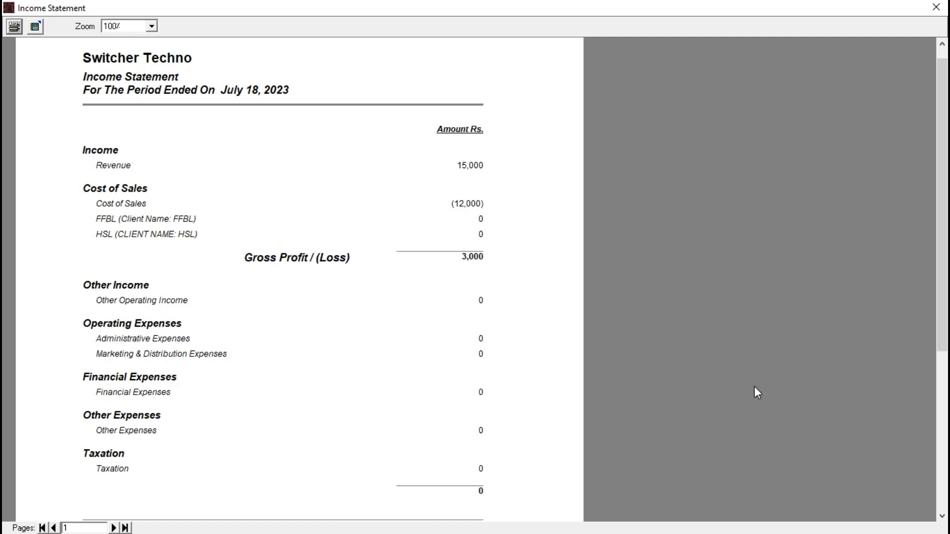
{"action": "scroll", "coordinate": [6, 191], "scroll_direction": "down", "scroll_amount": 2}
{"action": "left_click", "coordinate": [937, 6]}
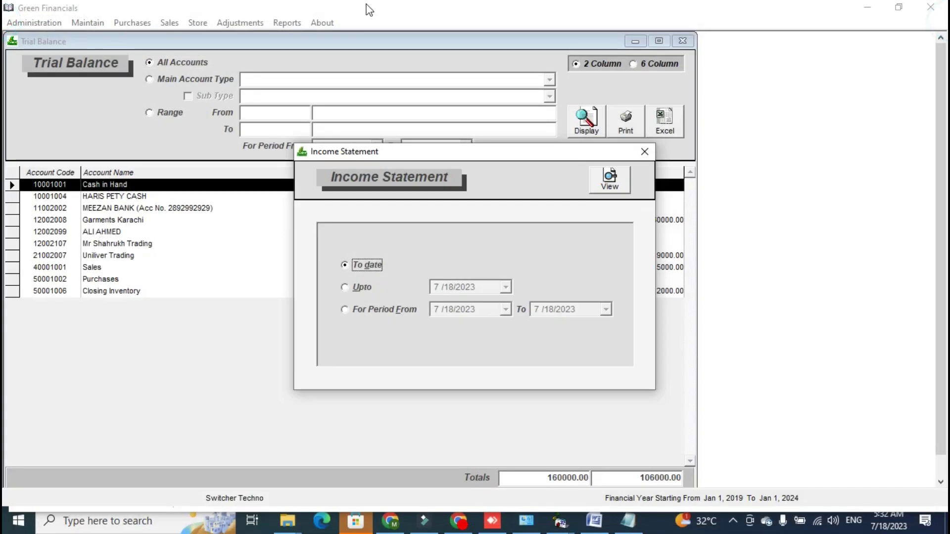
{"action": "left_click", "coordinate": [645, 151]}
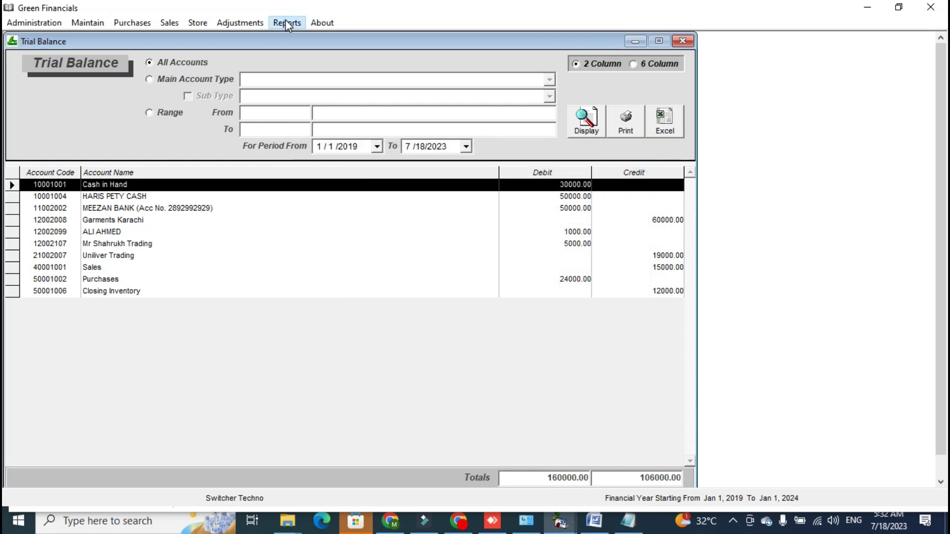
{"action": "left_click", "coordinate": [287, 22]}
{"action": "left_click", "coordinate": [336, 421]}
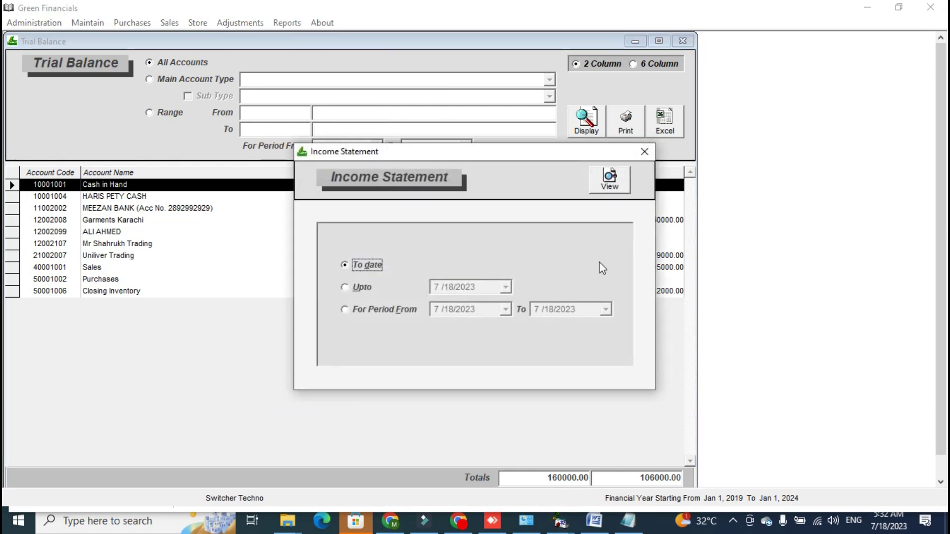
{"action": "left_click", "coordinate": [643, 152]}
{"action": "left_click", "coordinate": [287, 23]}
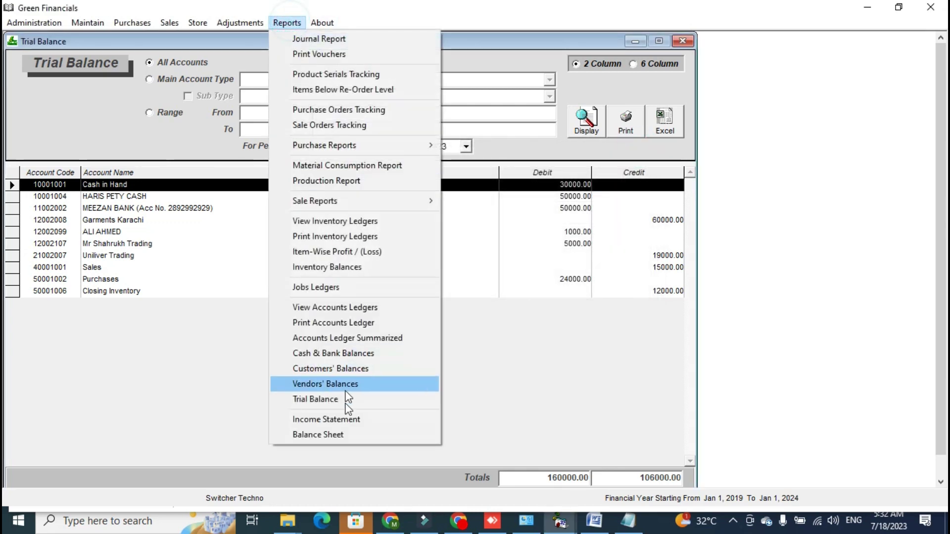
{"action": "left_click", "coordinate": [346, 426]}
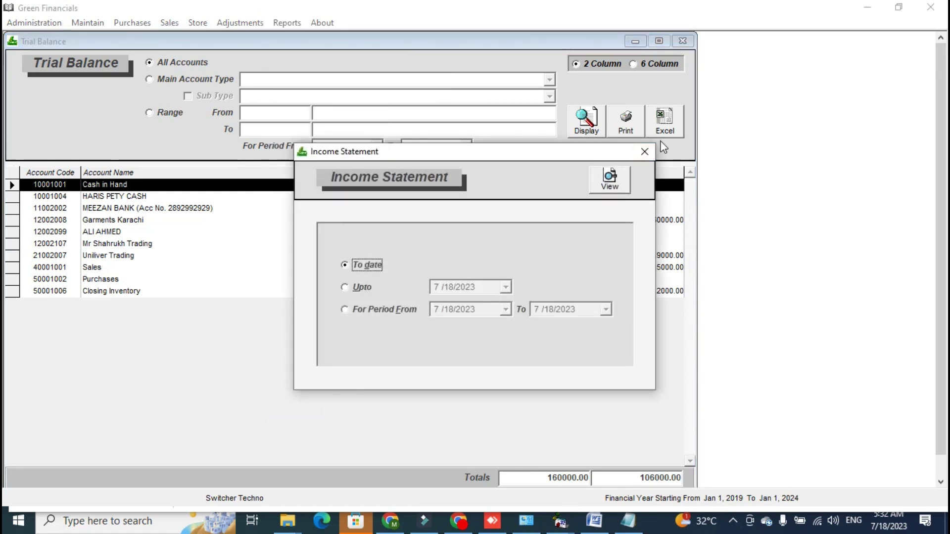
Close the Income Statement window, view the Balance Sheet to date, examine its assets and its equity and liabilities pages, and close the preview.
{"action": "left_click", "coordinate": [644, 152]}
{"action": "left_click", "coordinate": [287, 23]}
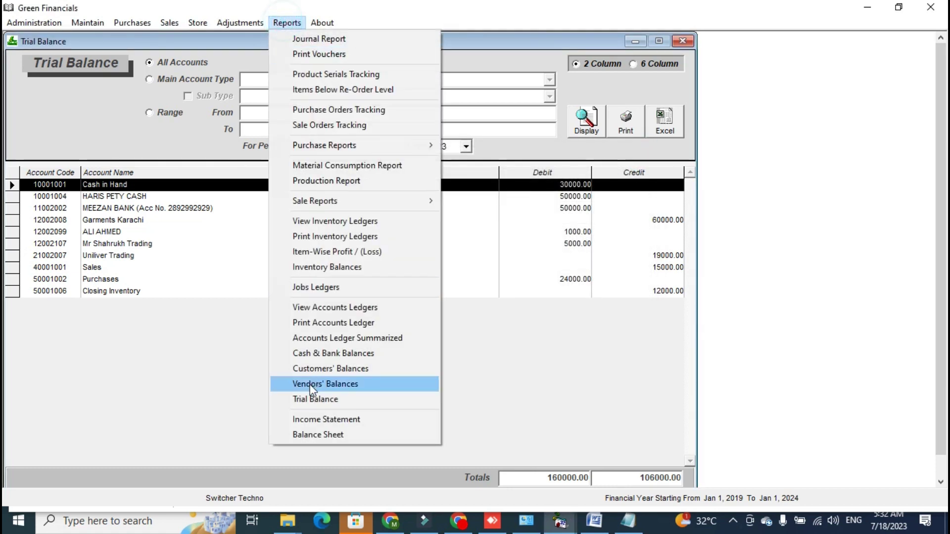
{"action": "left_click", "coordinate": [313, 435]}
{"action": "left_click", "coordinate": [610, 194]}
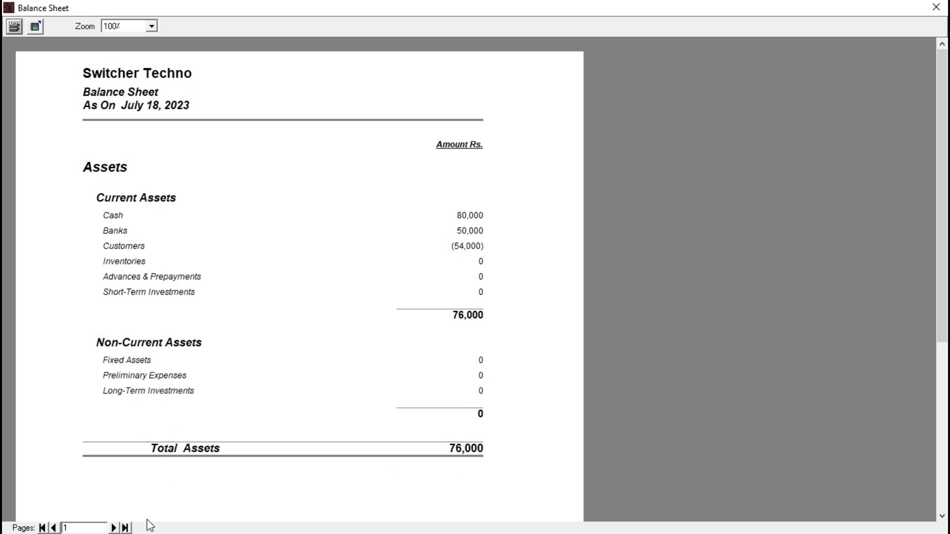
{"action": "left_click", "coordinate": [122, 528]}
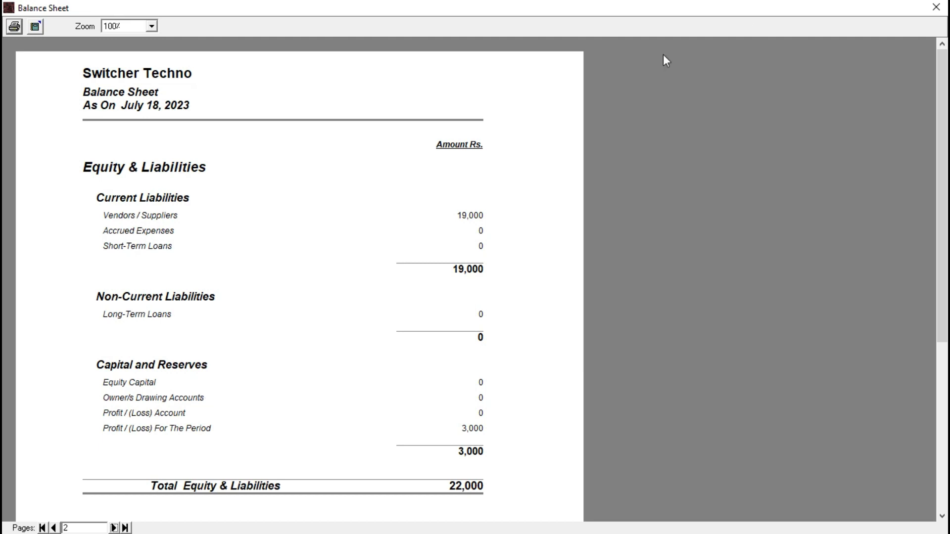
{"action": "left_click", "coordinate": [937, 7]}
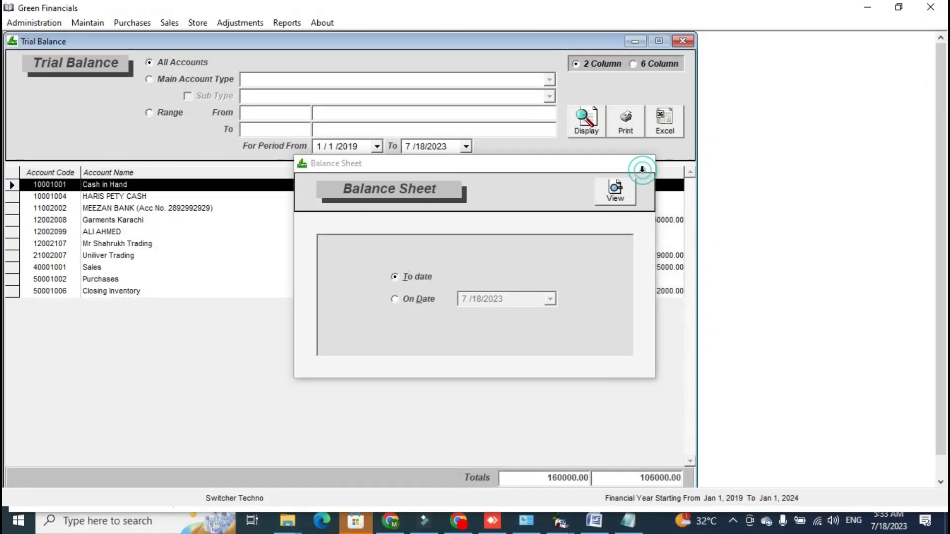
Close the Balance Sheet options, Trial Balance, balances reports and Sale Invoices windows to get back to the main menu.
{"action": "left_click", "coordinate": [642, 169]}
{"action": "left_click", "coordinate": [687, 42]}
{"action": "left_click", "coordinate": [687, 42]}
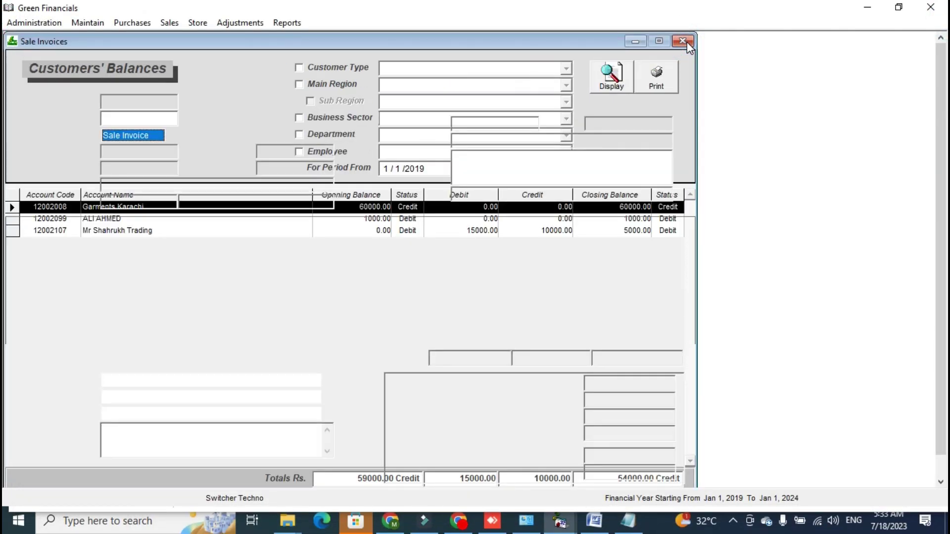
{"action": "left_click", "coordinate": [687, 42]}
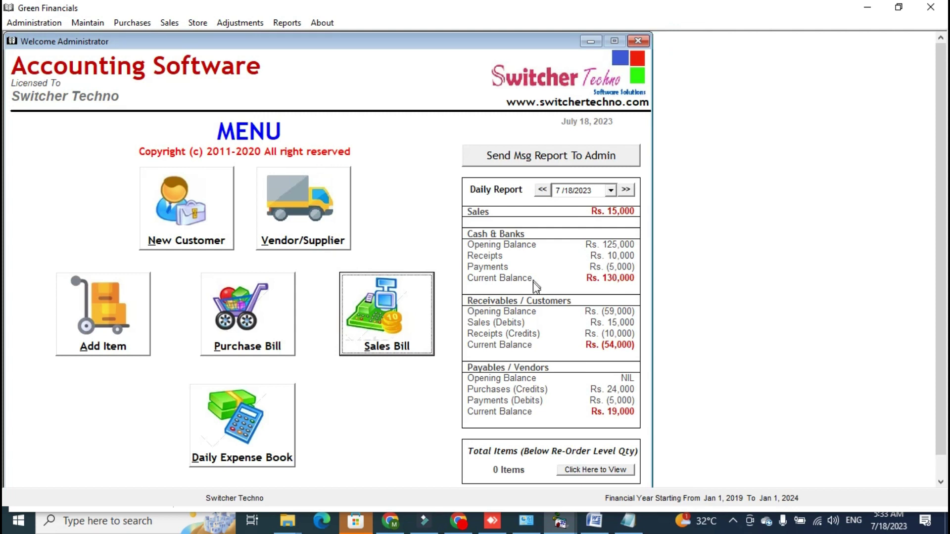